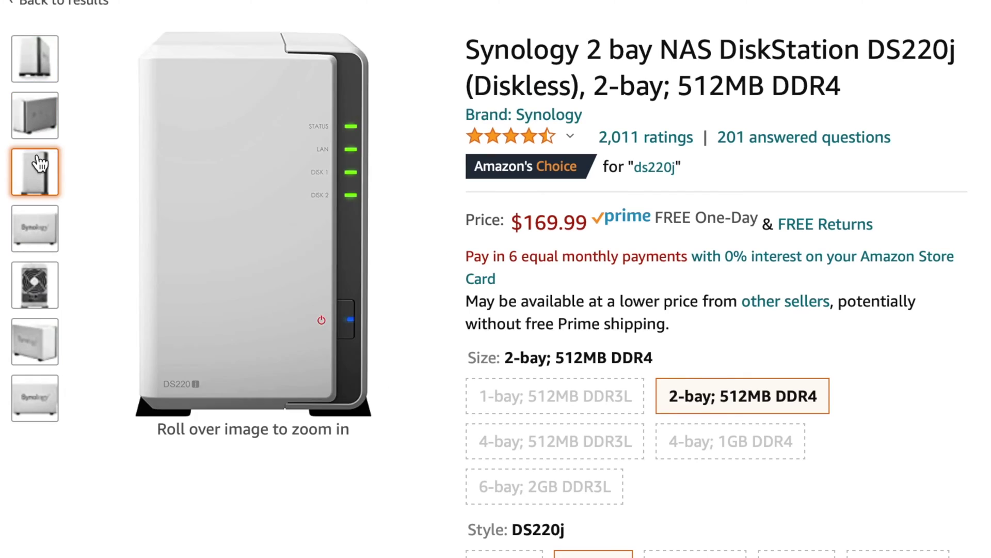
mouse_move(31, 284)
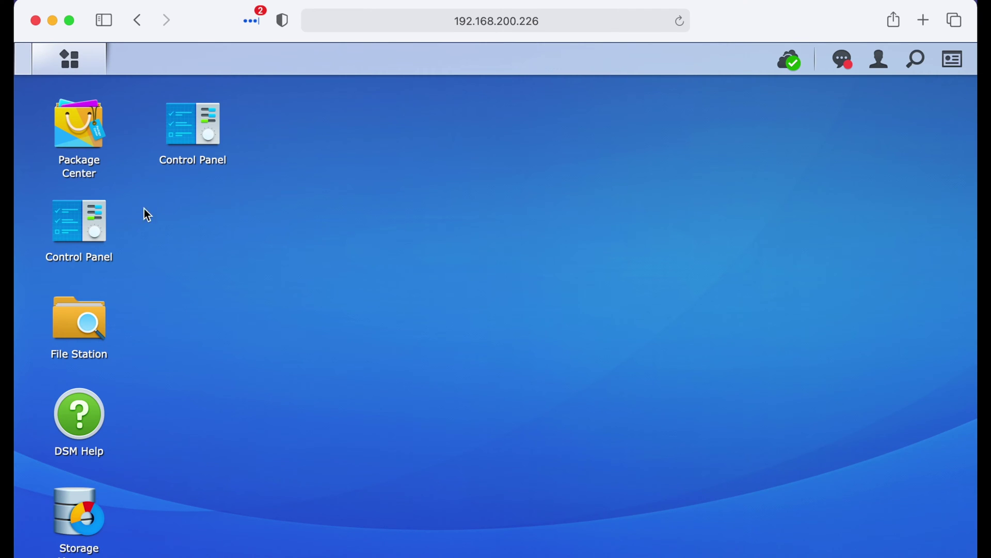
In the NAS Control Panel's advanced File Services settings, apply the TimeMachine shared folder as the Time Machine folder.
click(102, 225)
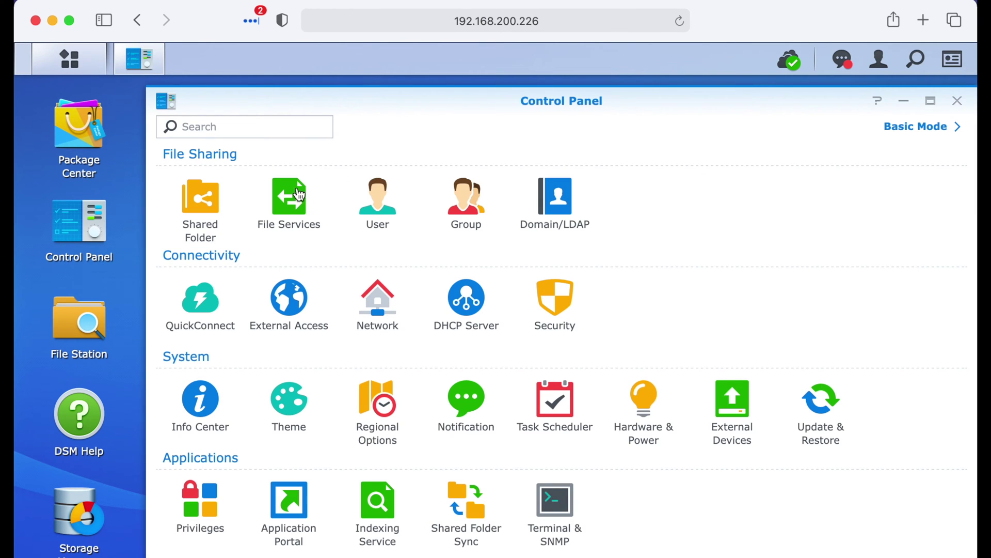
click(292, 197)
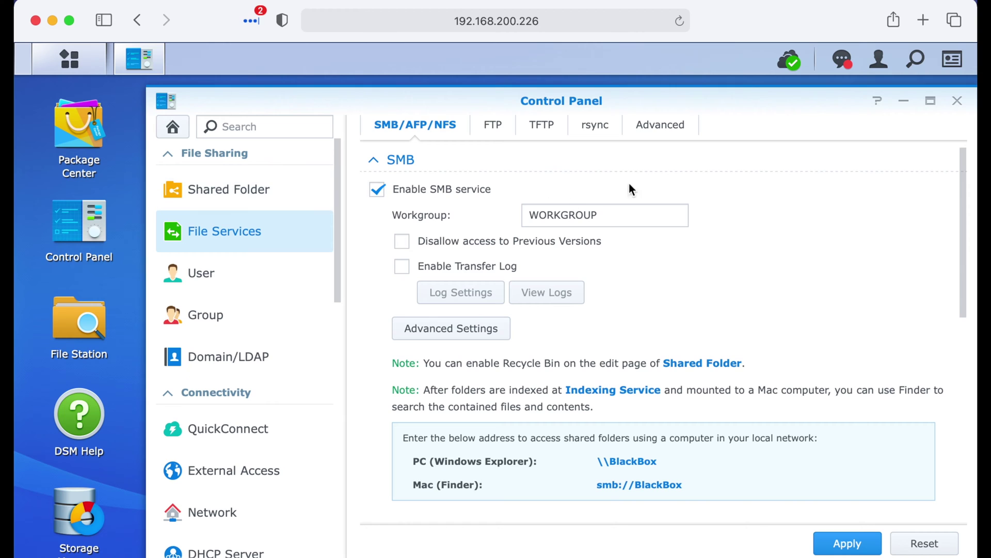
click(672, 126)
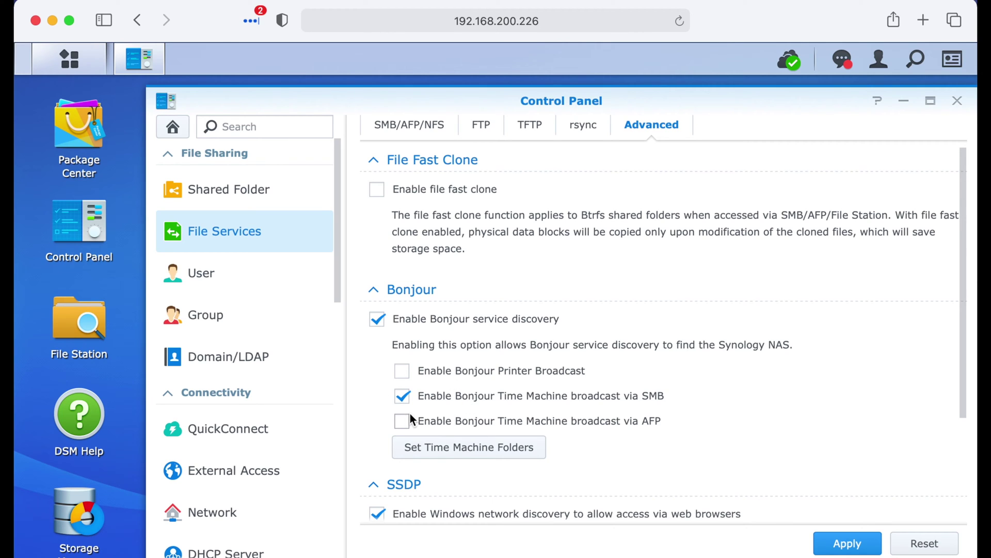
click(450, 447)
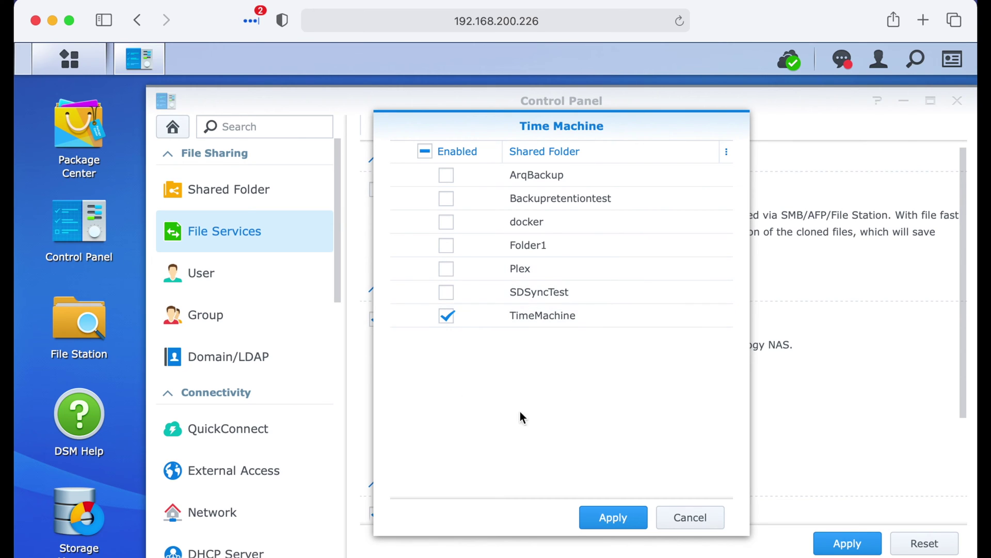
click(613, 517)
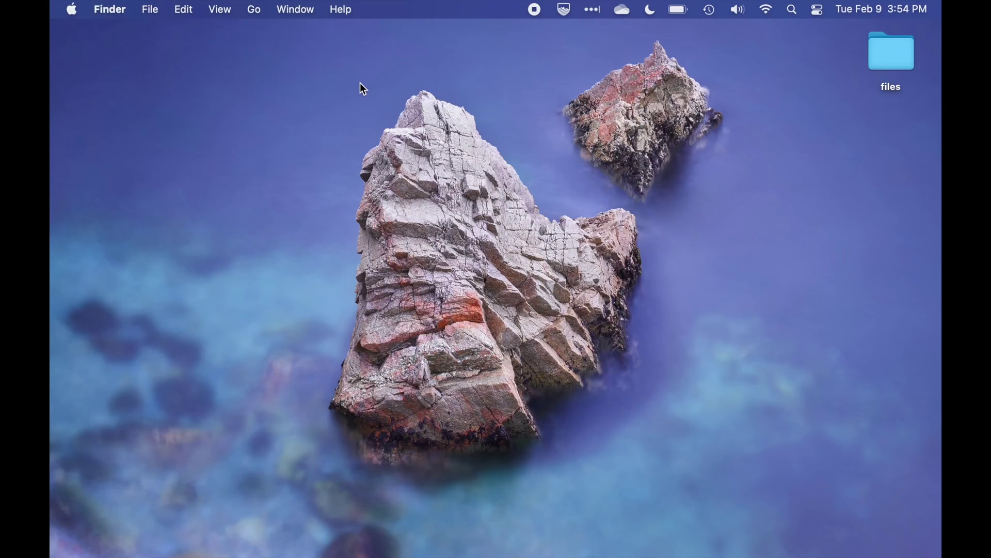
In the Mac's Time Machine preferences, choose the TimeMachine share on BlackBox.local as the unencrypted backup disk.
click(72, 7)
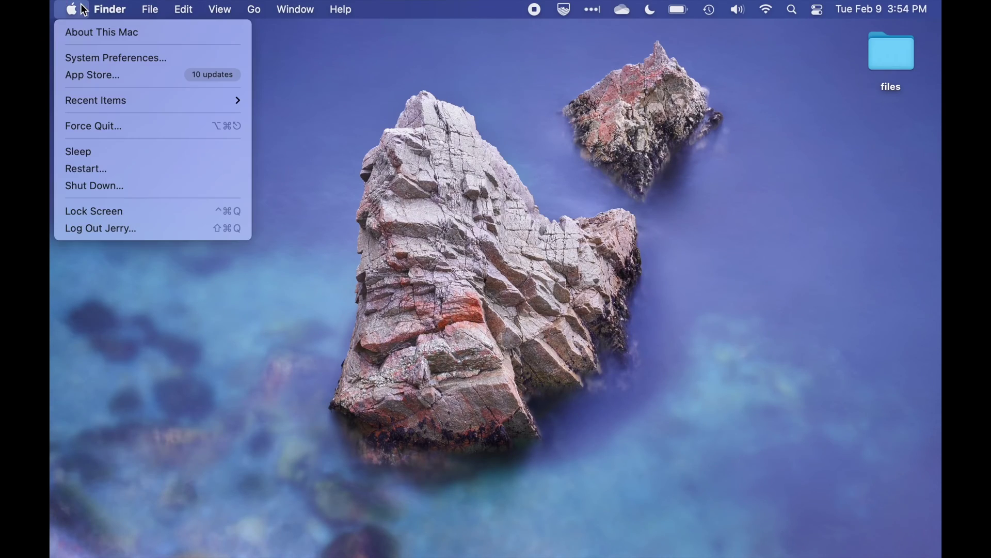
click(86, 58)
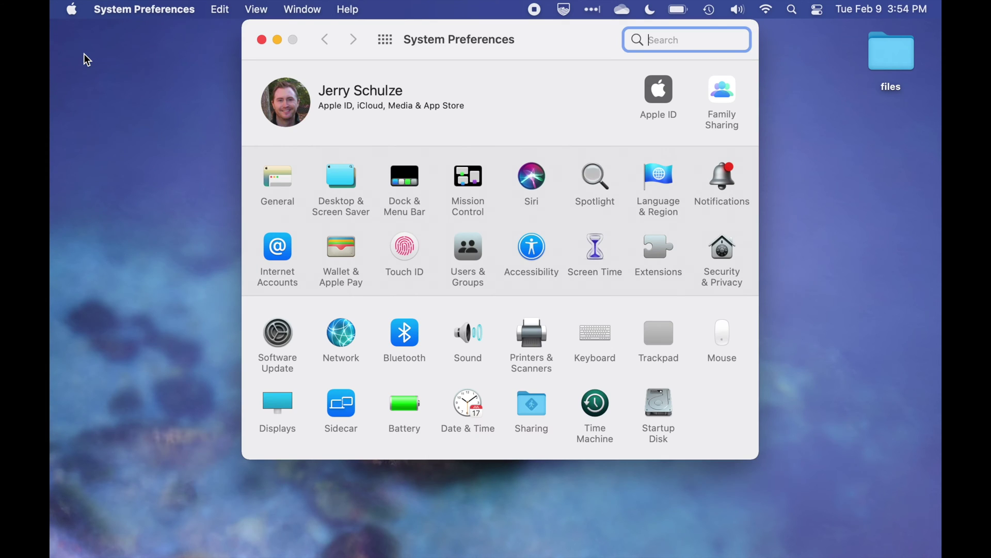
click(602, 410)
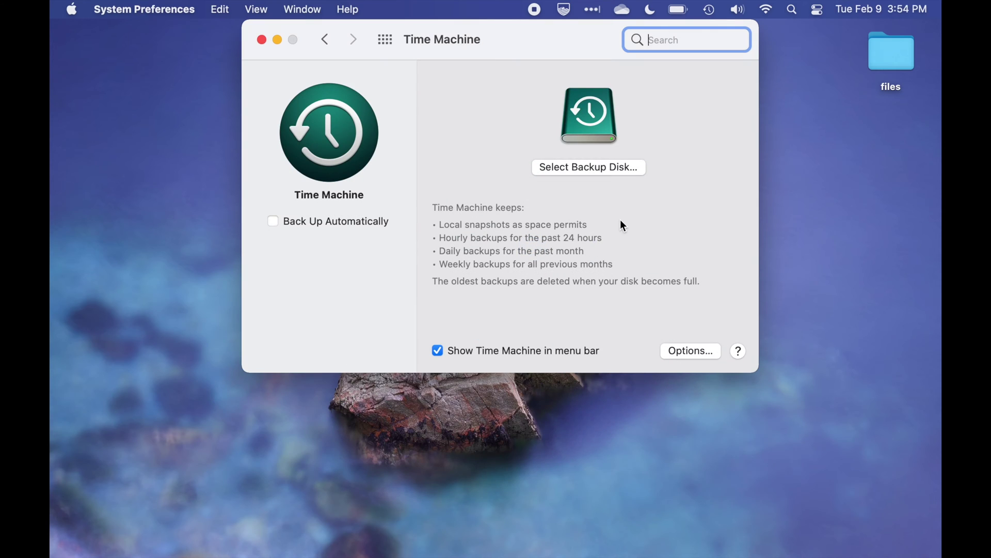
click(561, 168)
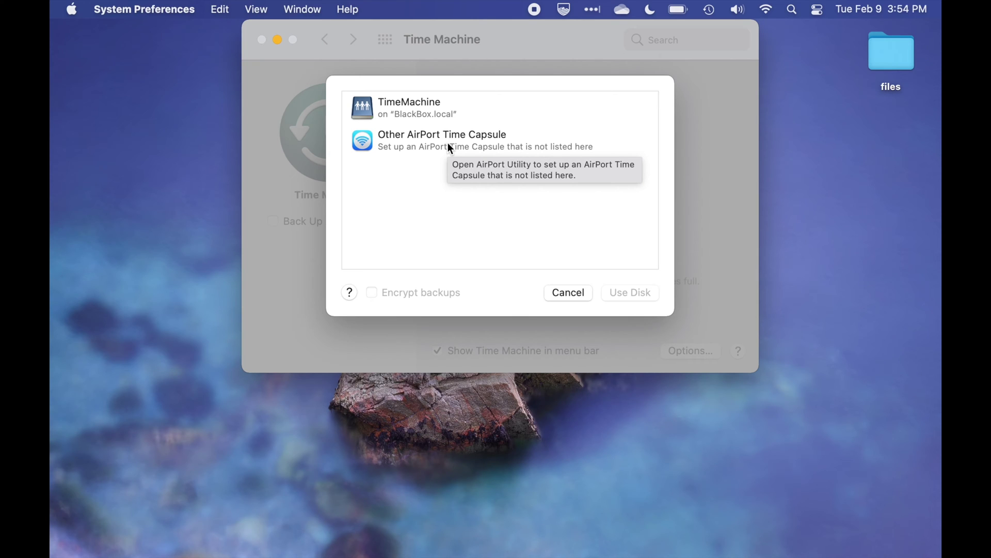
click(420, 105)
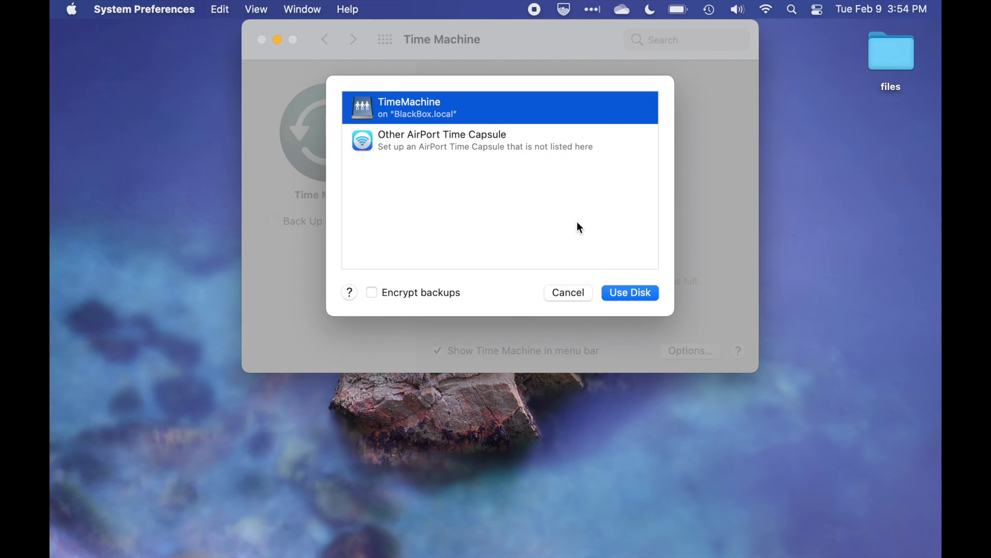
click(644, 299)
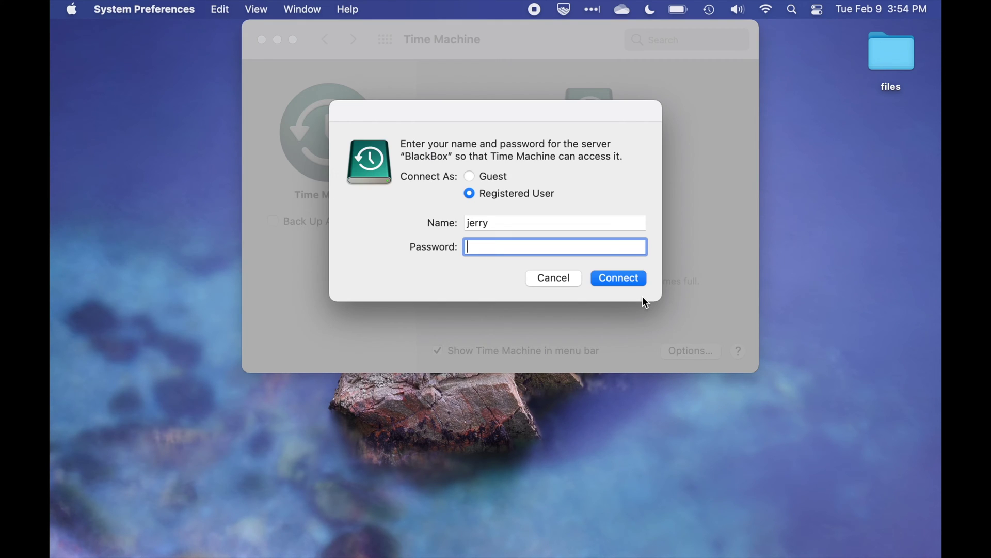
Connect to the BlackBox server as registered user svc_tm, entering the account password.
key(shift+Tab)
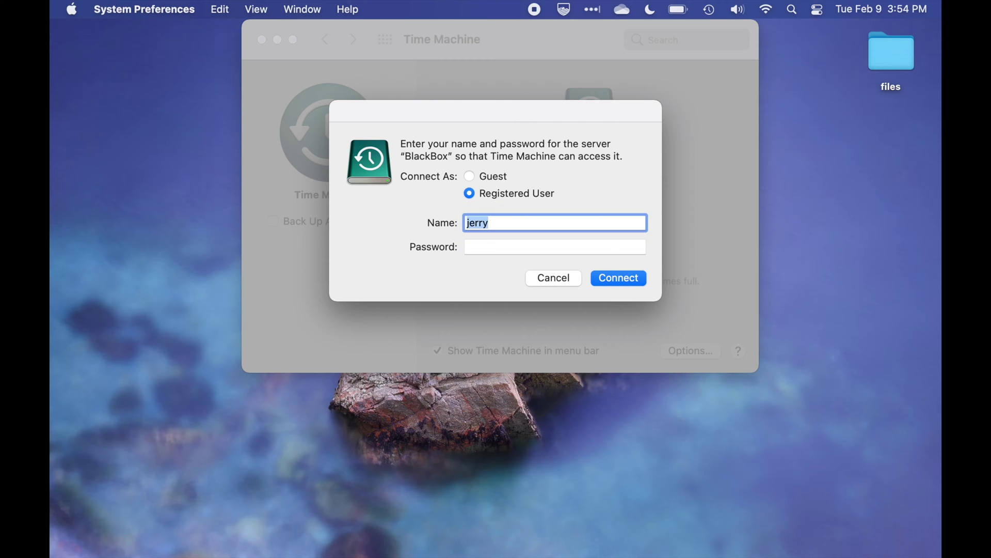
text(svc_tm)
key(Tab)
text(••••••••)
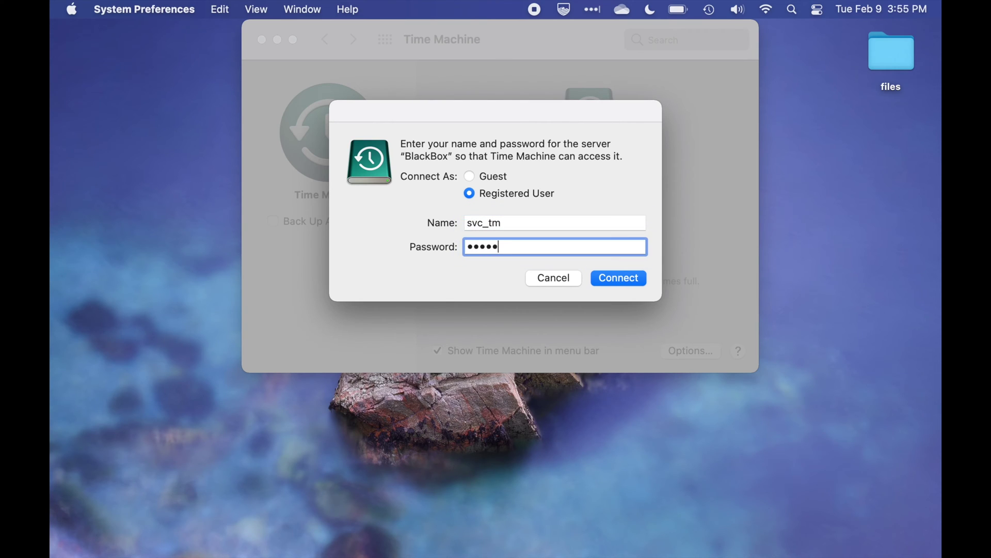
text(••)
click(626, 280)
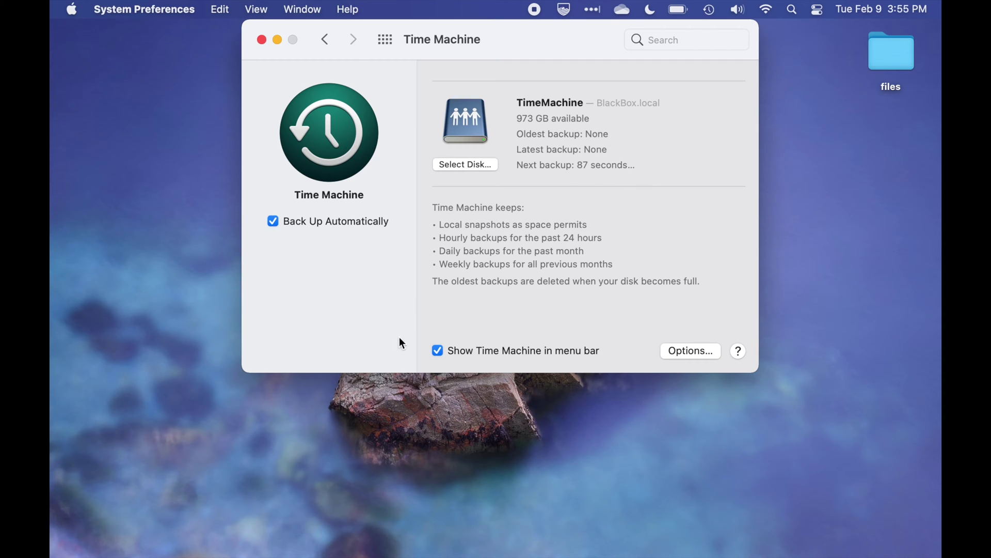
Make sure Time Machine is shown in the menu bar and start a backup immediately.
click(437, 350)
click(436, 351)
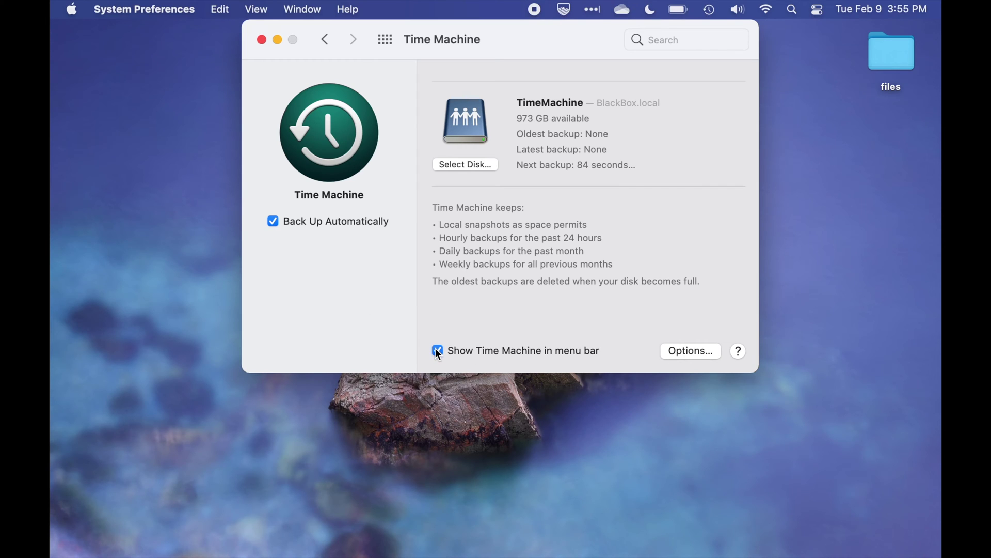
click(710, 10)
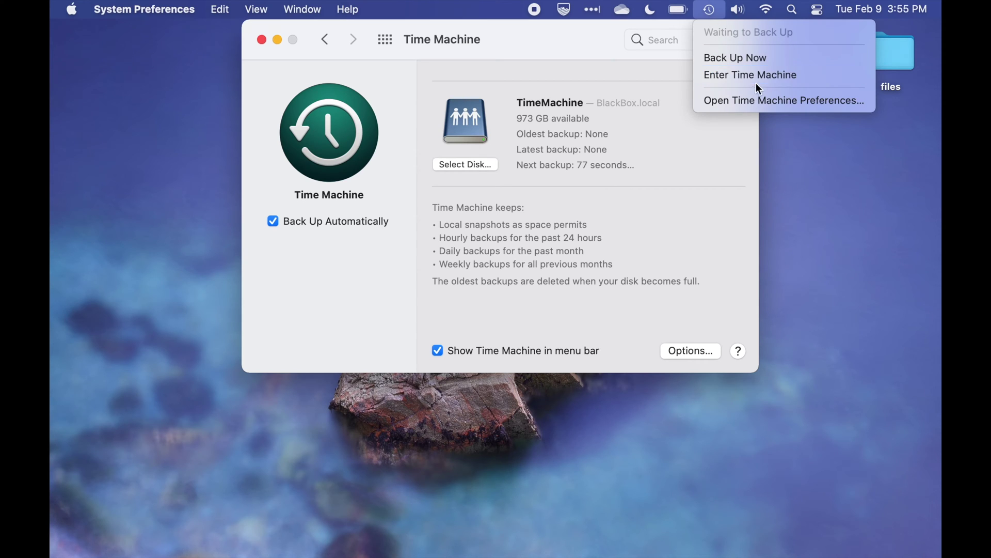
click(742, 59)
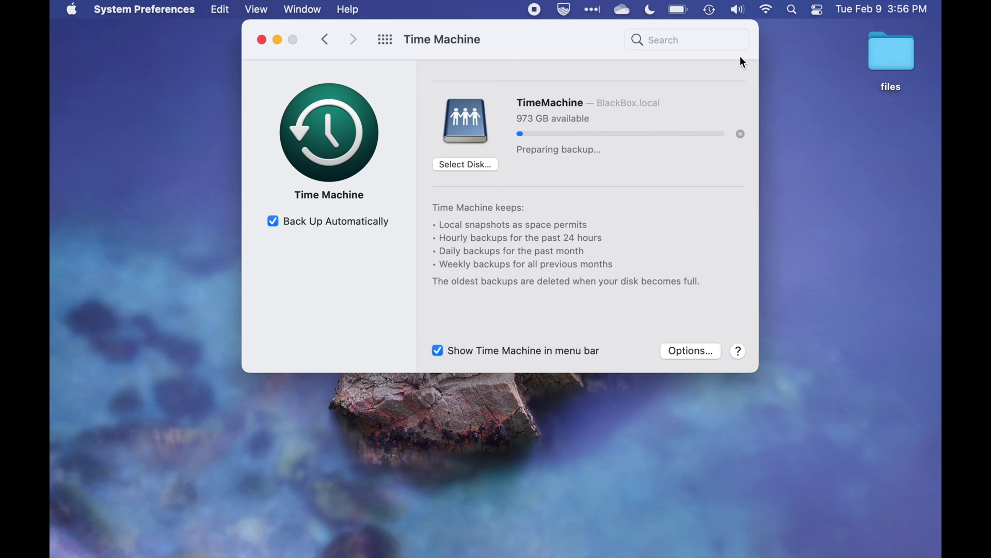
Open the Mac's Battery preferences and review the Battery and Power Adapter settings.
click(386, 41)
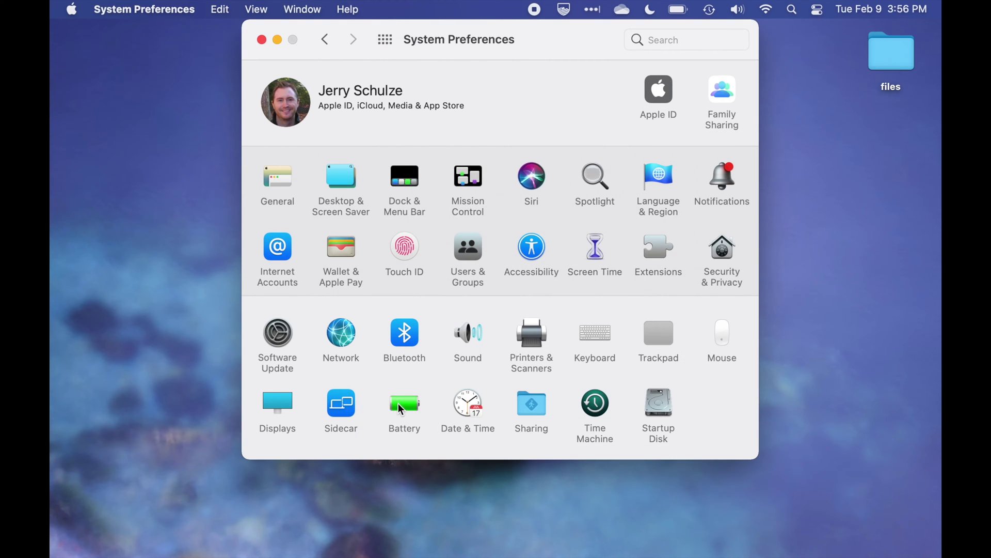
click(399, 405)
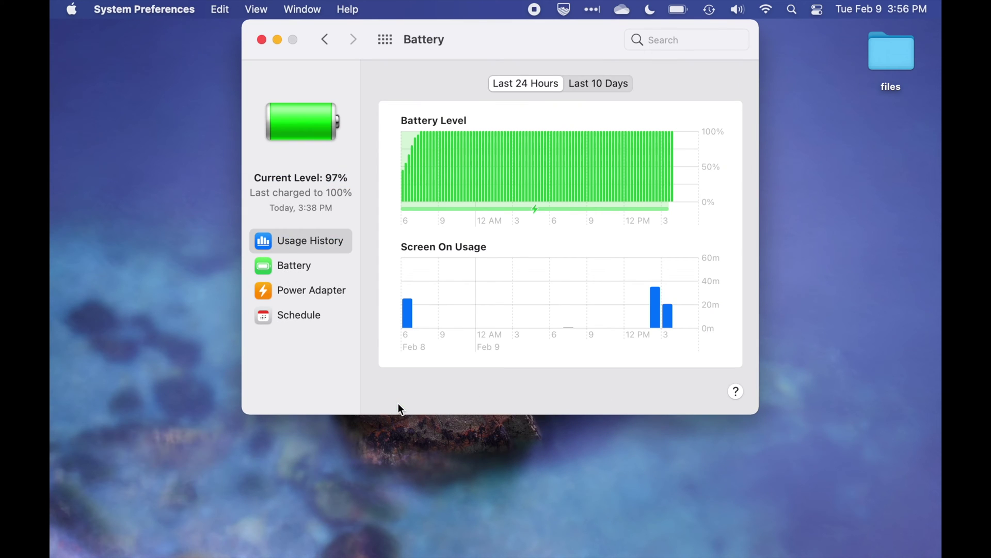
click(315, 267)
click(316, 287)
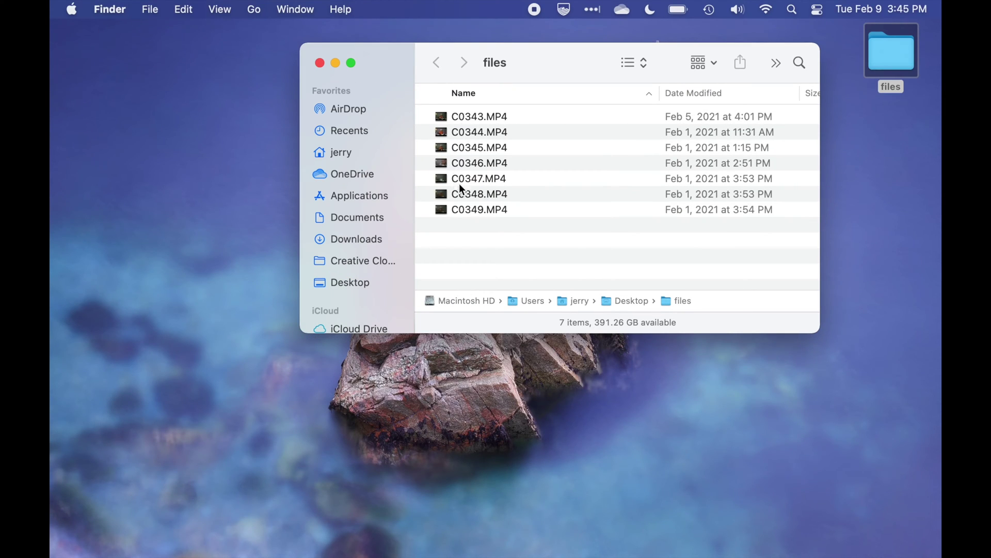
Delete C0347.MP4 from the files folder in Finder.
click(491, 181)
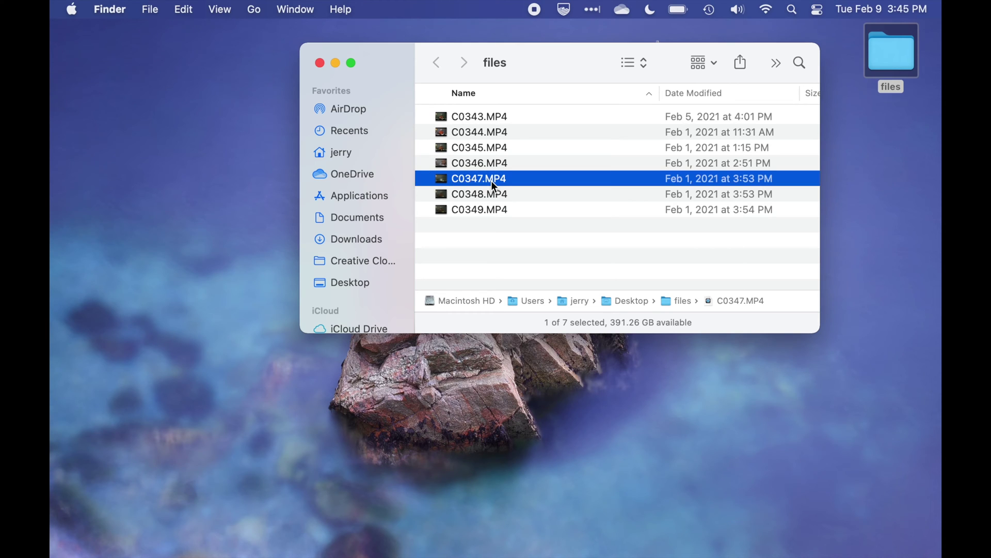
key(super+BackSpace)
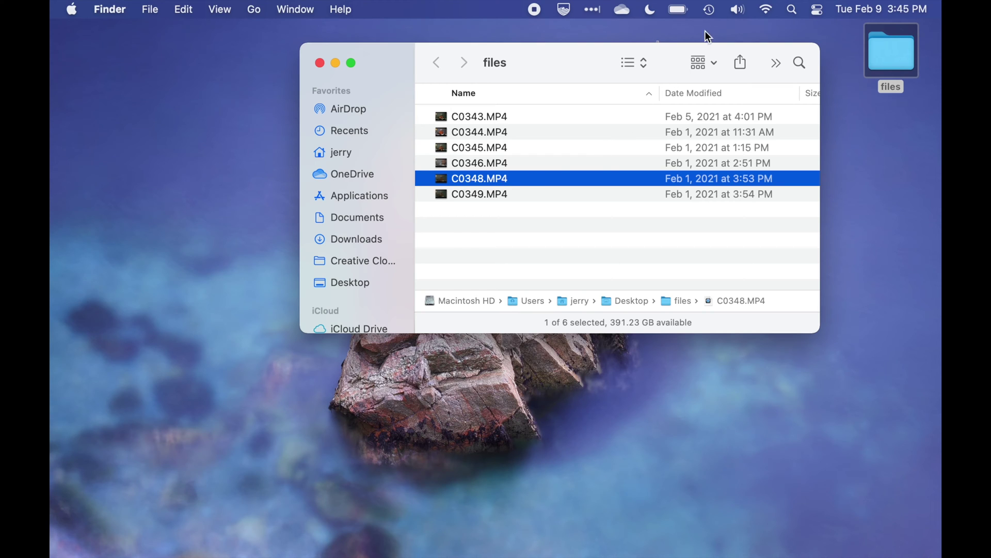
Enter Time Machine and restore C0347.MP4 to the files folder from today's 3:37 PM backup.
click(712, 10)
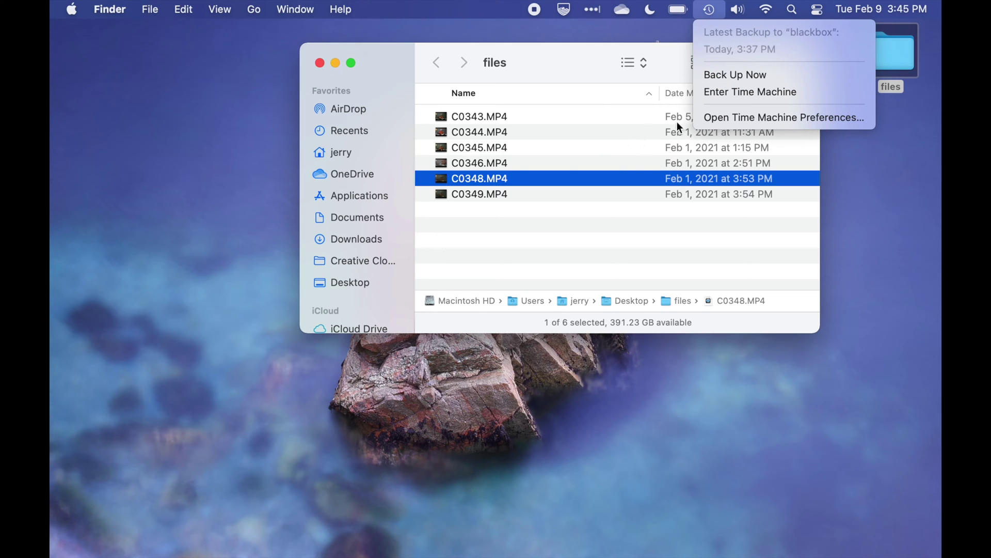
click(737, 91)
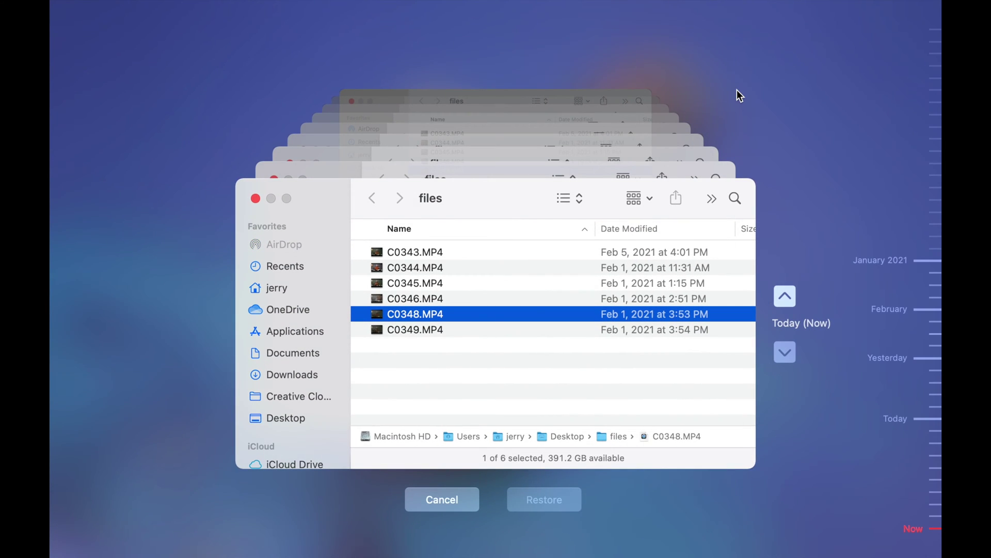
click(928, 515)
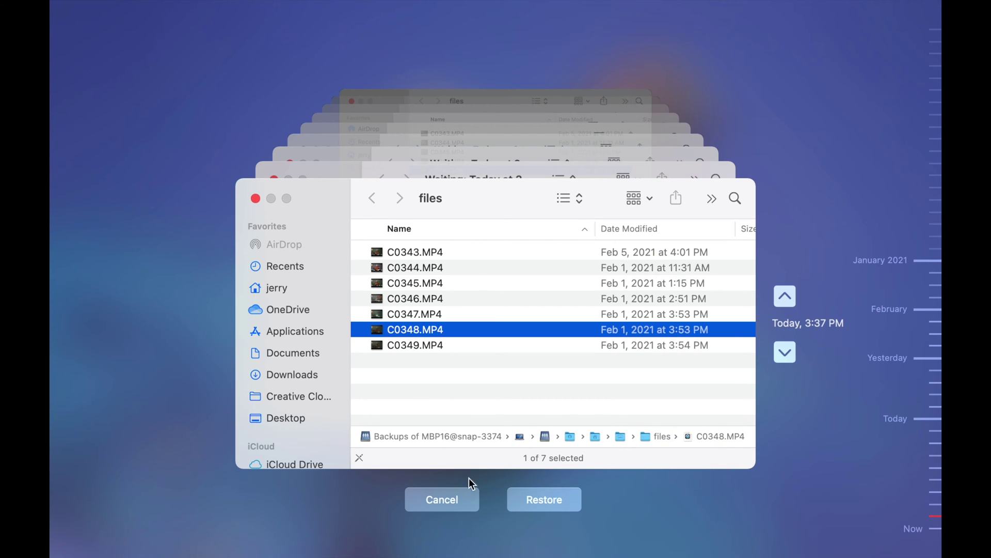
click(420, 314)
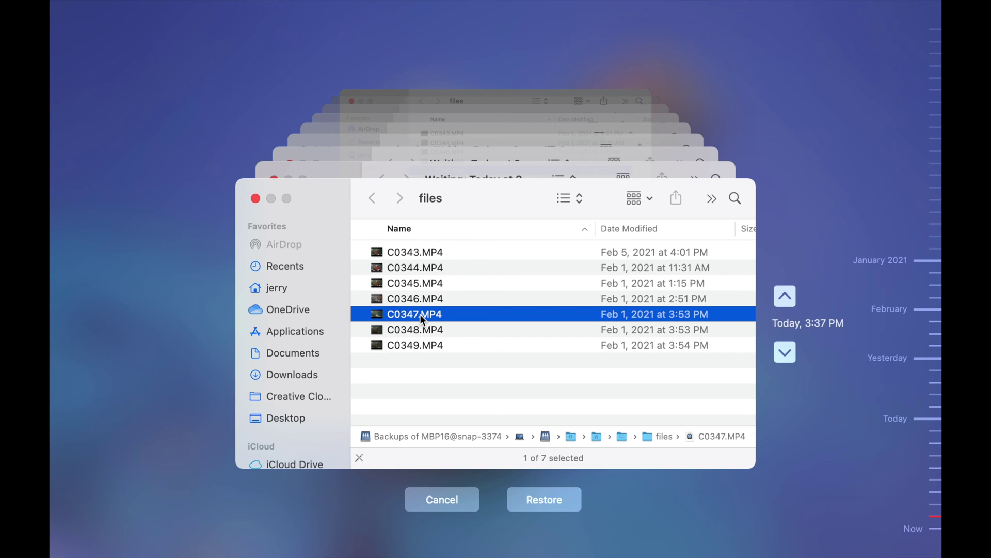
click(544, 499)
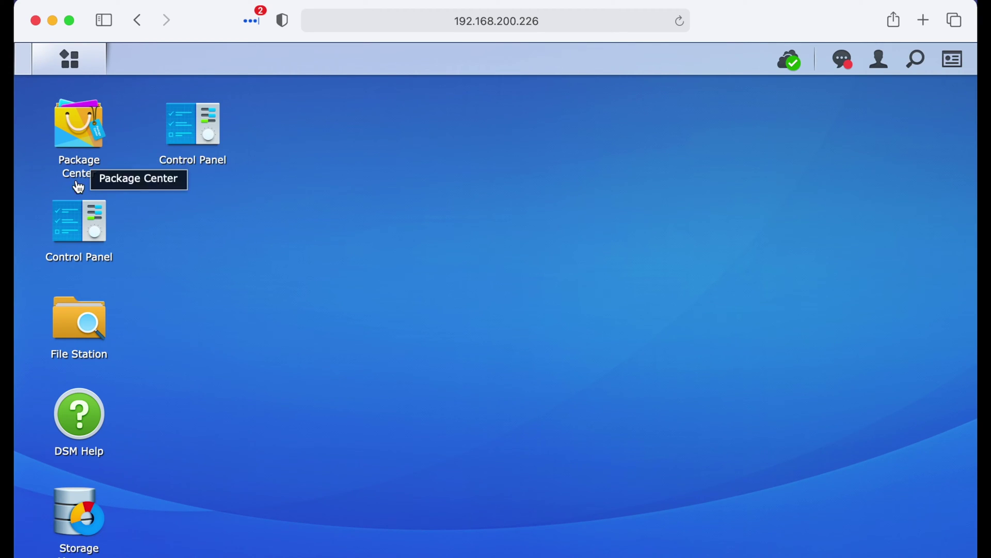
Switch to the Synology NAS and search its Package Center for "Synology drive".
click(78, 127)
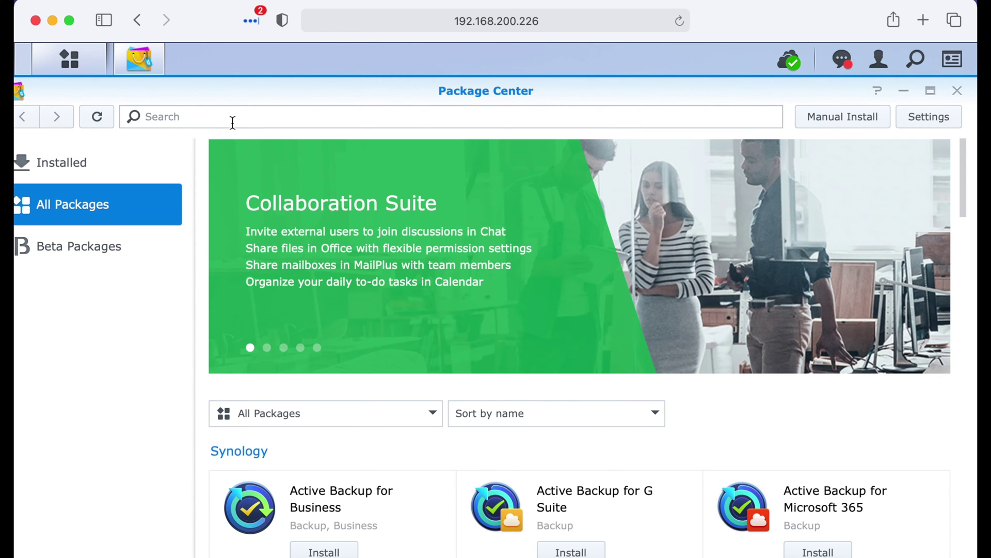
click(233, 122)
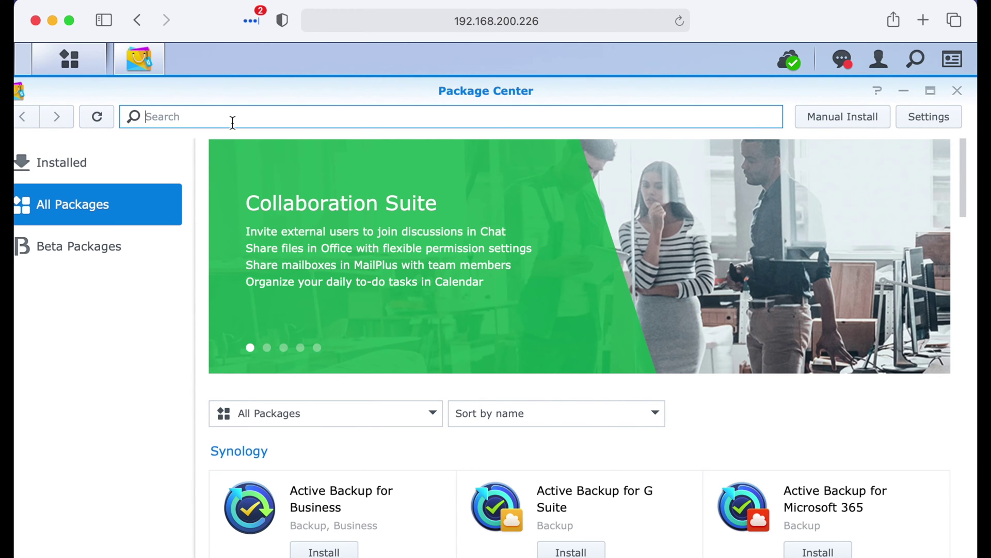
text(synology drive)
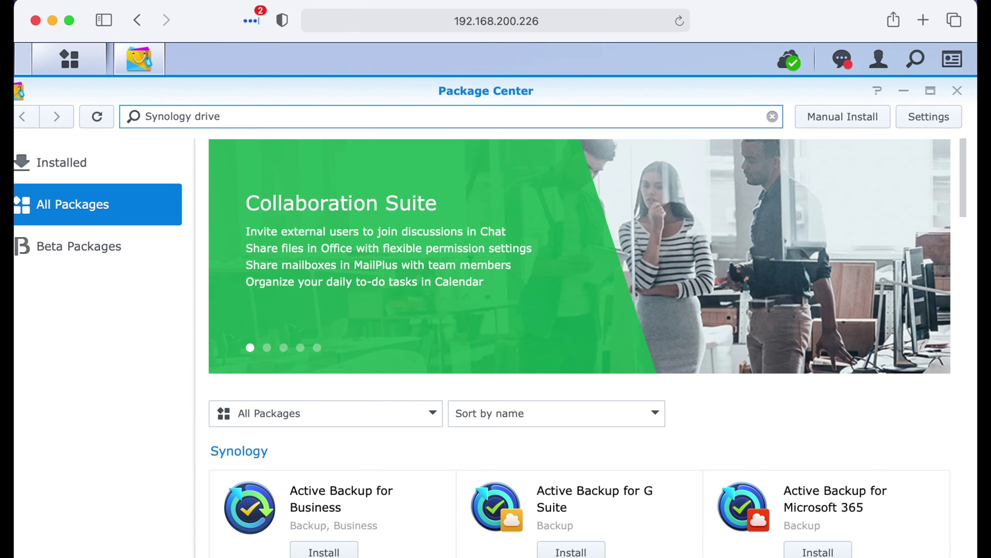
key(Return)
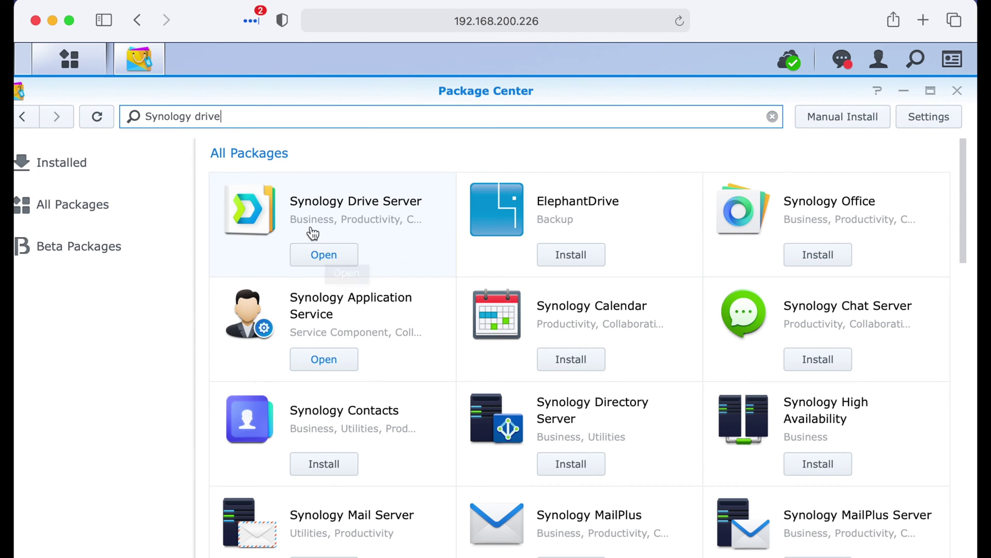
Open File Station on the NAS and expand the homes shared folder.
click(73, 62)
click(383, 176)
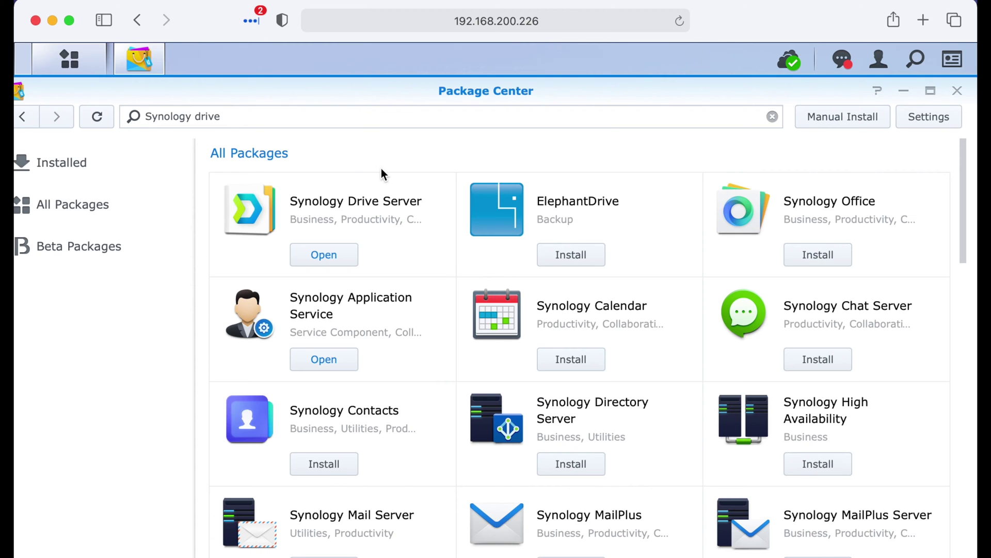
drag(206, 126, 442, 122)
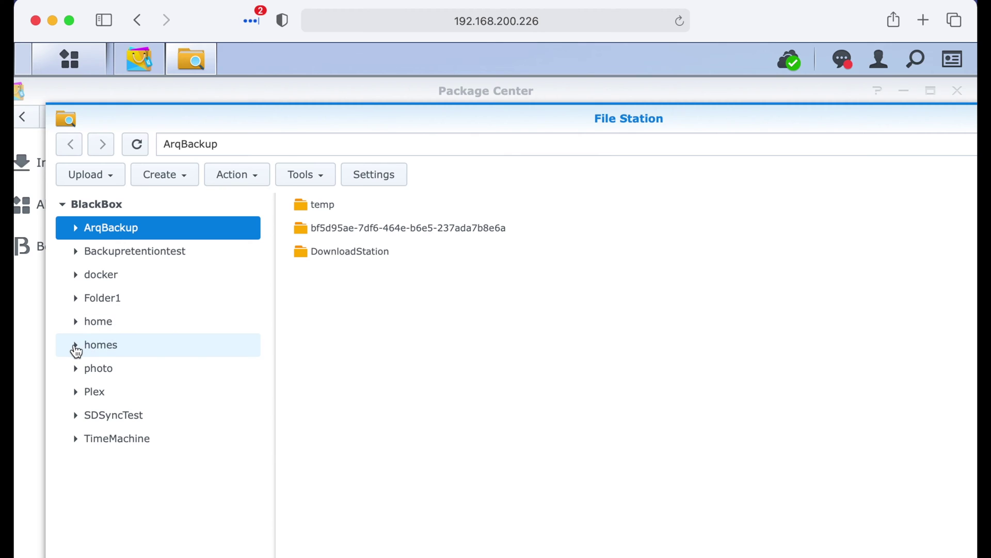
click(76, 346)
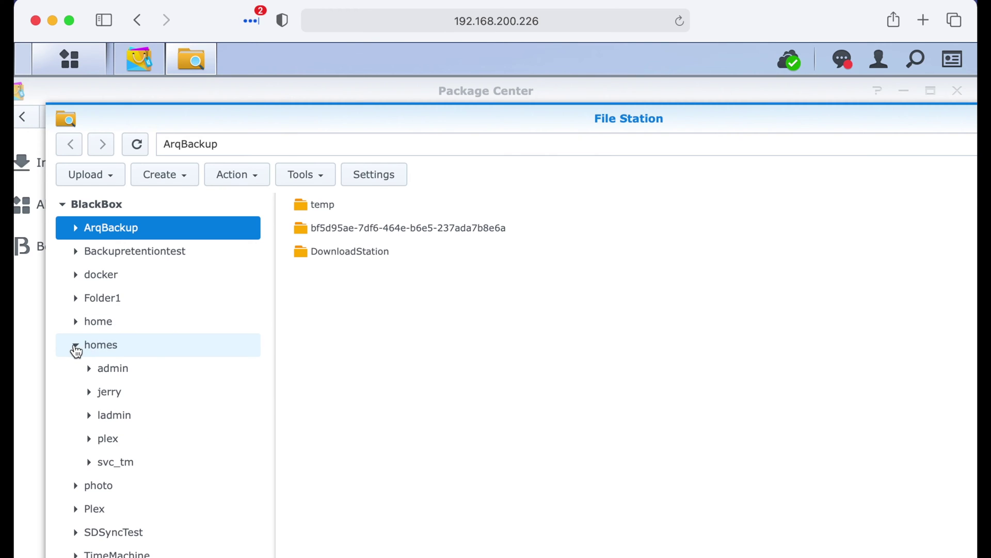
Look inside a user's home folder under the homes shared folder in File Station.
click(90, 393)
click(90, 392)
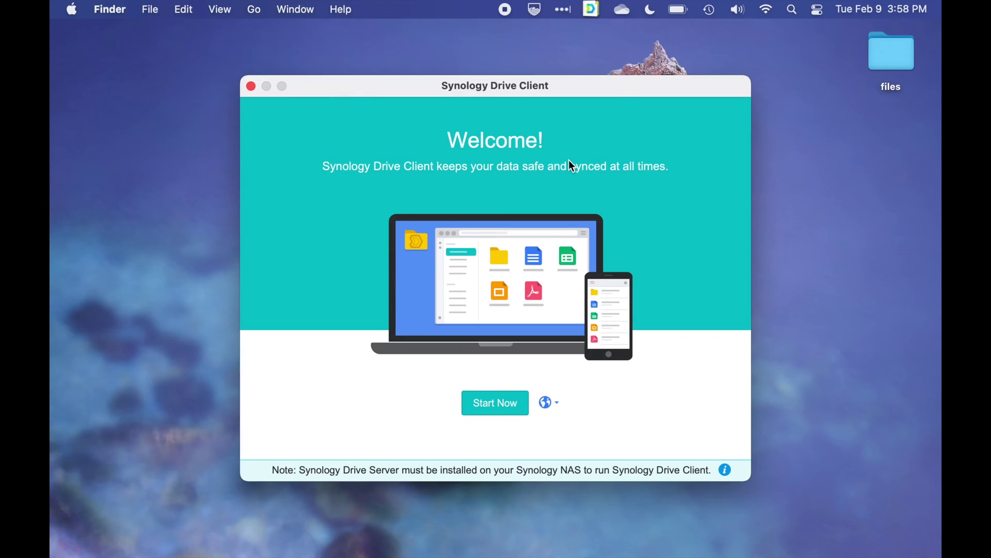
Switch to Synology Drive Client, start a backup task and connect to the NAS with the account username and password.
click(498, 408)
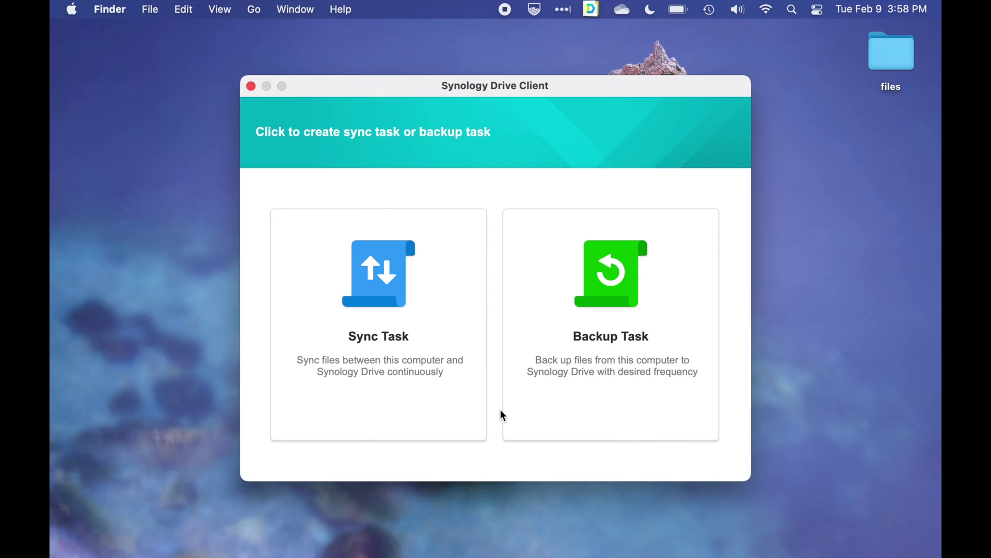
click(587, 311)
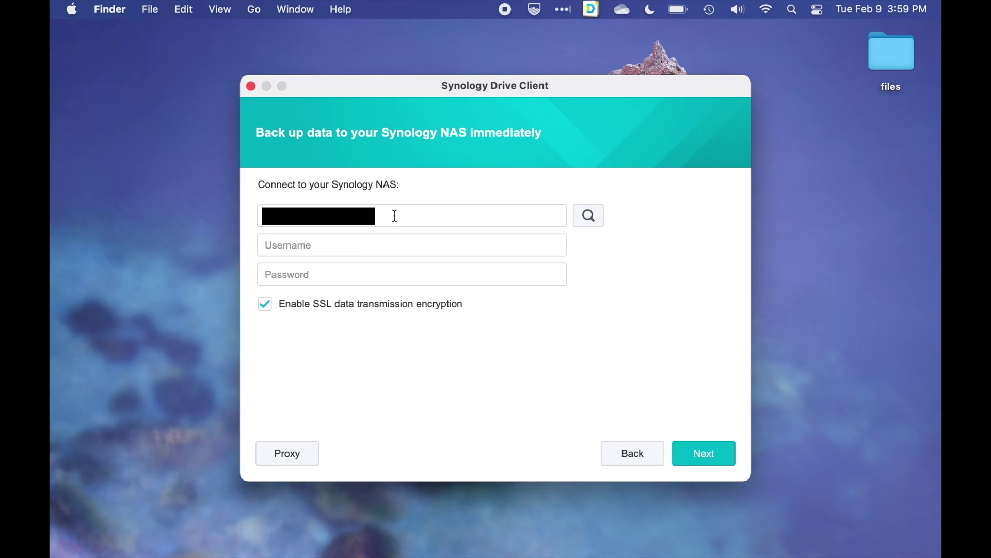
text(jerry)
key(Tab)
text(••••••••••)
click(706, 462)
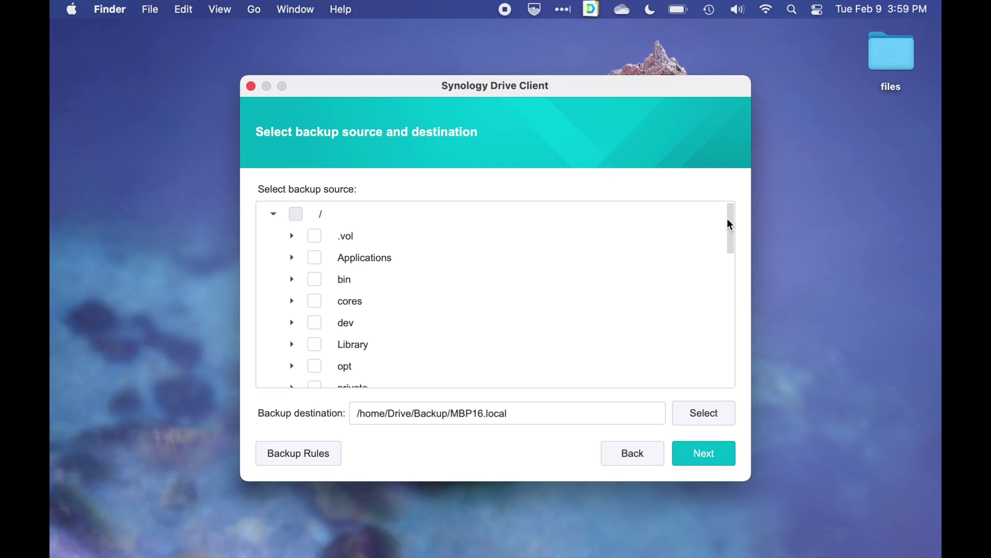
Choose the user's Desktop folder as backup source and accept the backup destination /home/Drive/Backup/MBP16.local.
drag(729, 221, 725, 312)
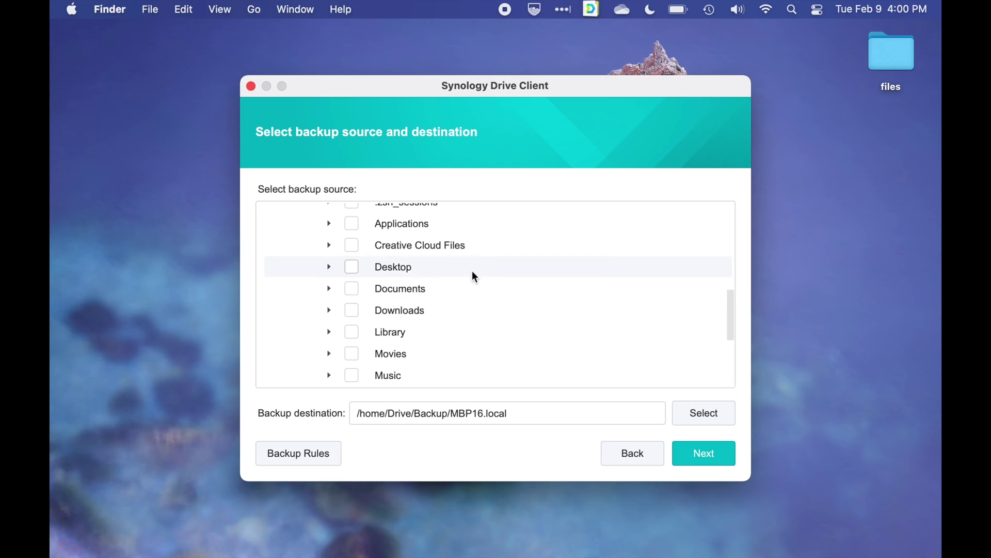
click(354, 267)
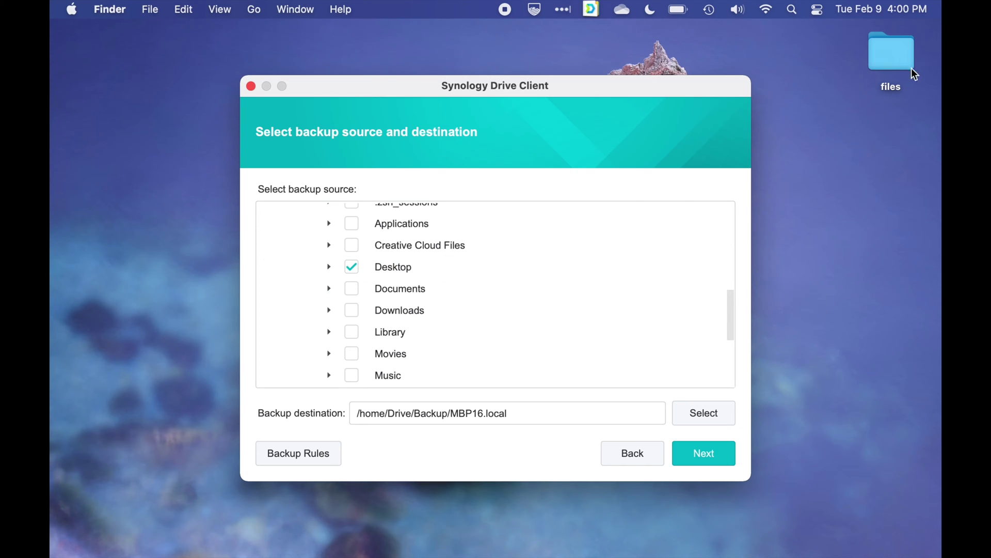
click(705, 454)
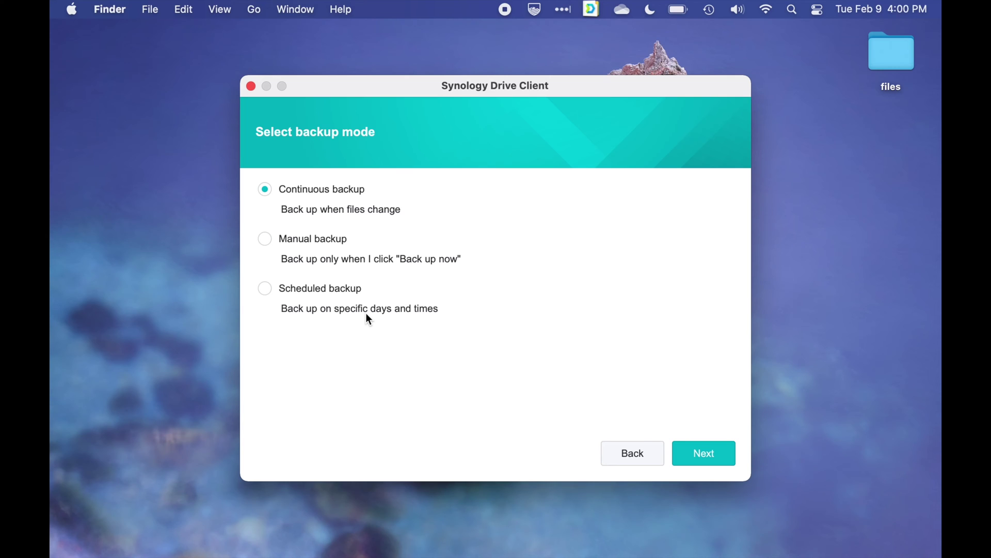
Set the task to a scheduled backup running daily every 1 hours, finish the setup and run the backup immediately.
click(264, 289)
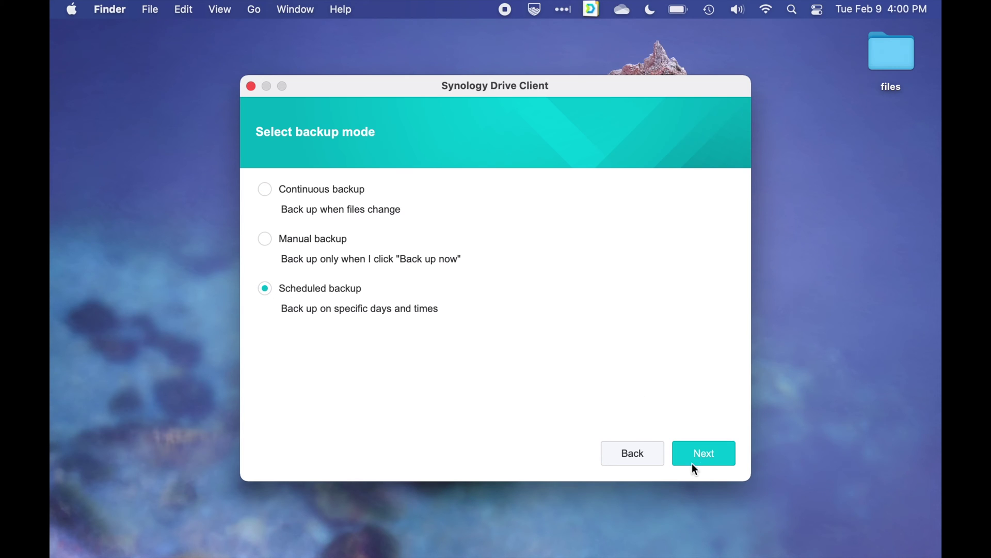
click(710, 458)
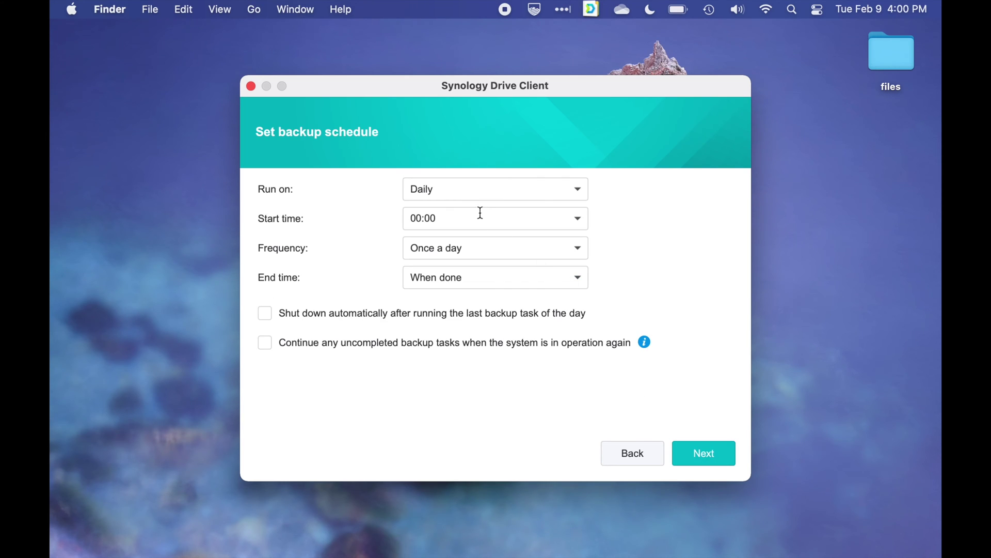
click(480, 246)
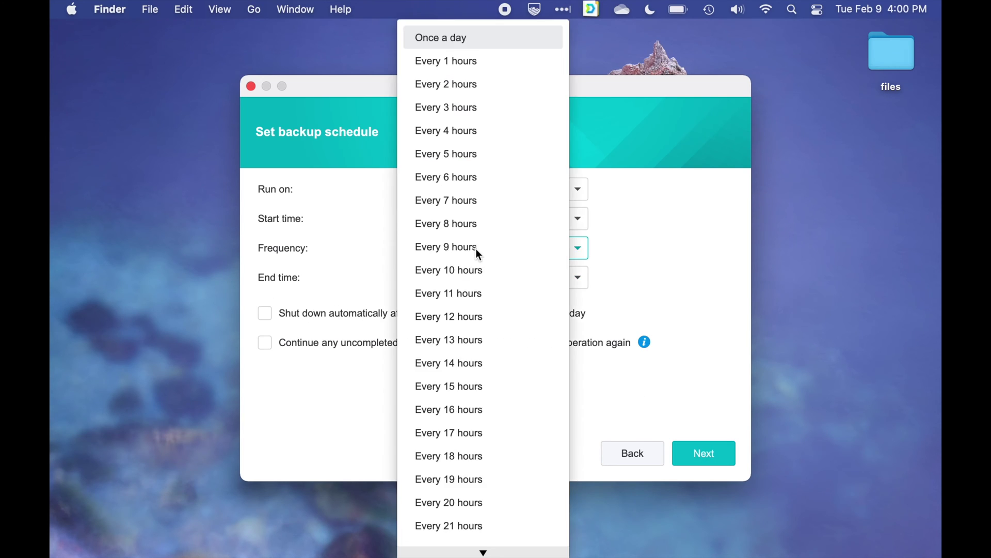
click(505, 70)
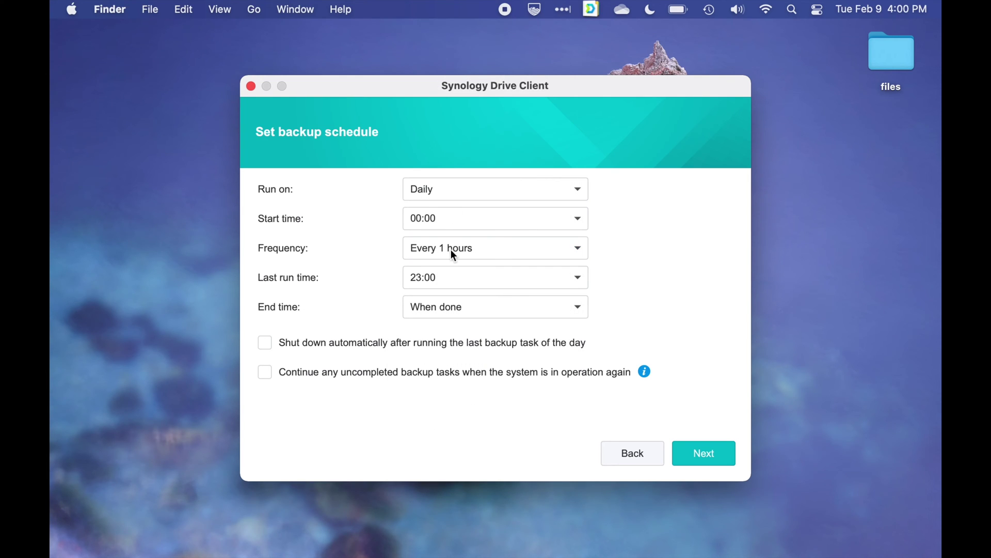
click(718, 460)
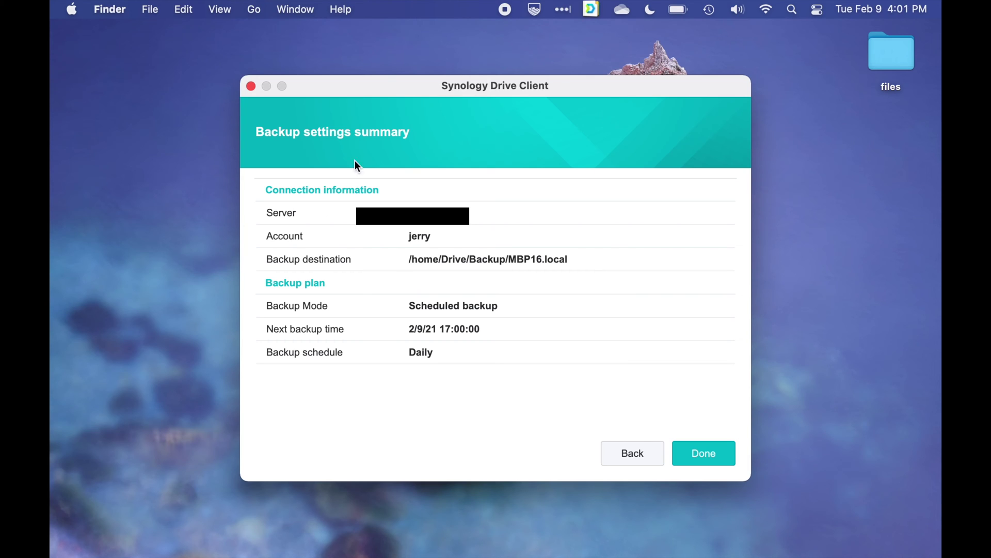
click(711, 454)
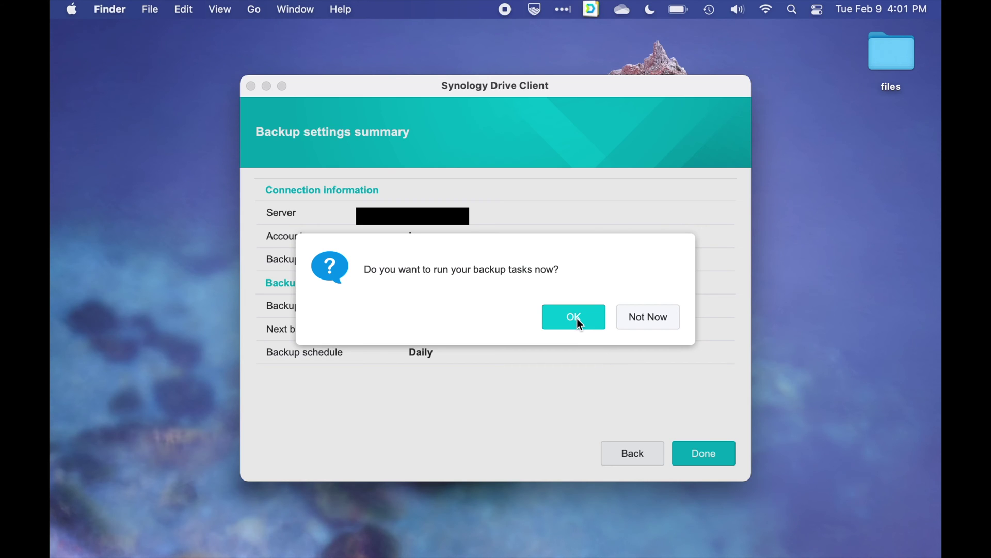
click(578, 321)
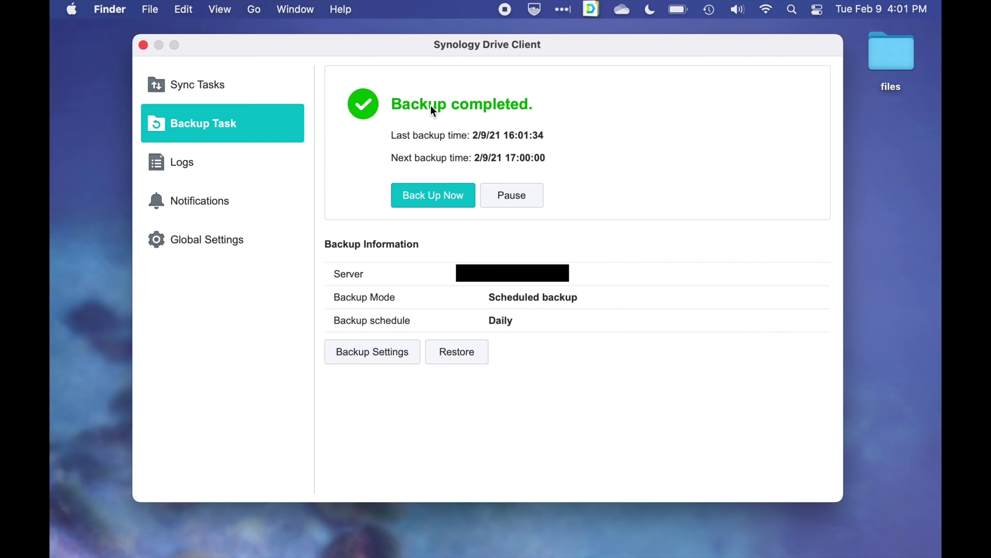
Open the files folder on the desktop and delete C0347.MP4.
double_click(894, 49)
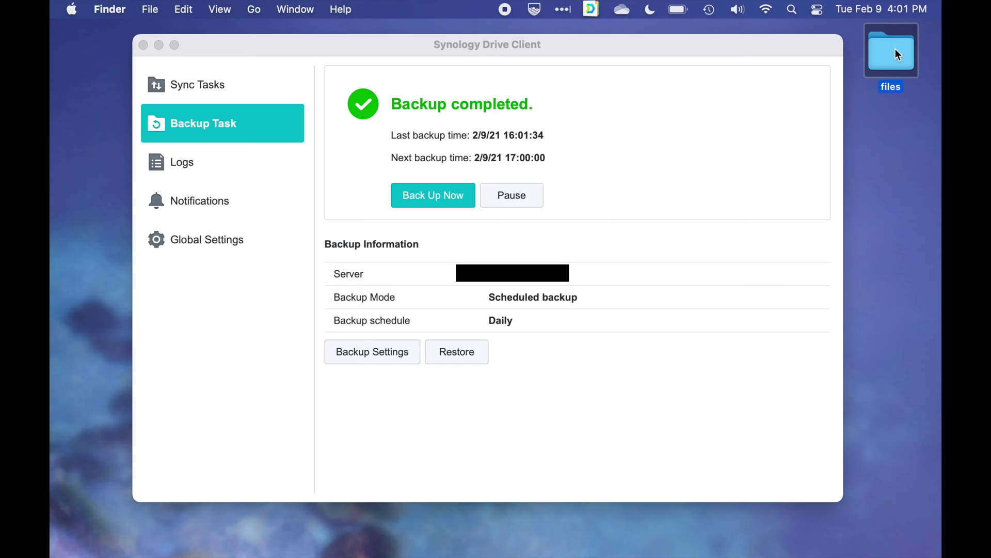
click(479, 179)
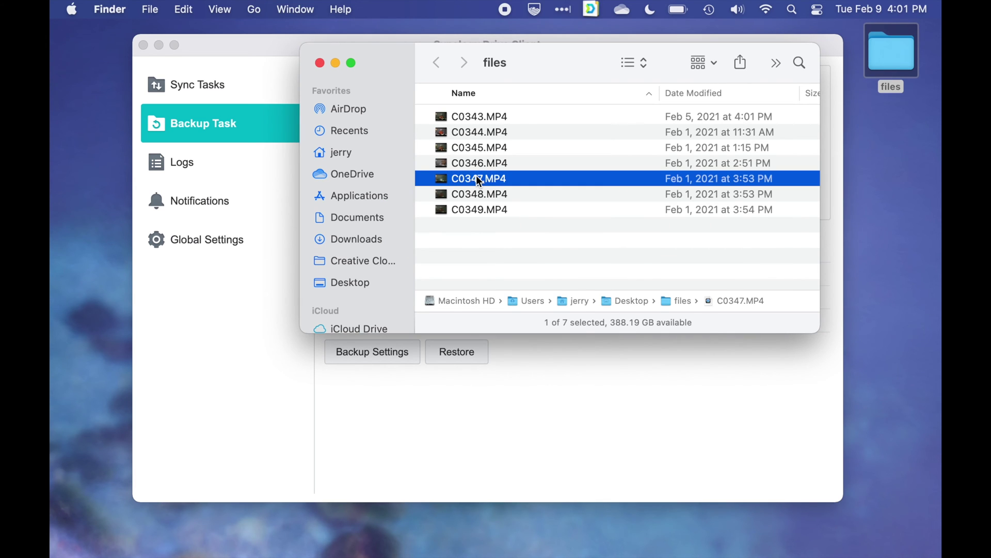
key(super+BackSpace)
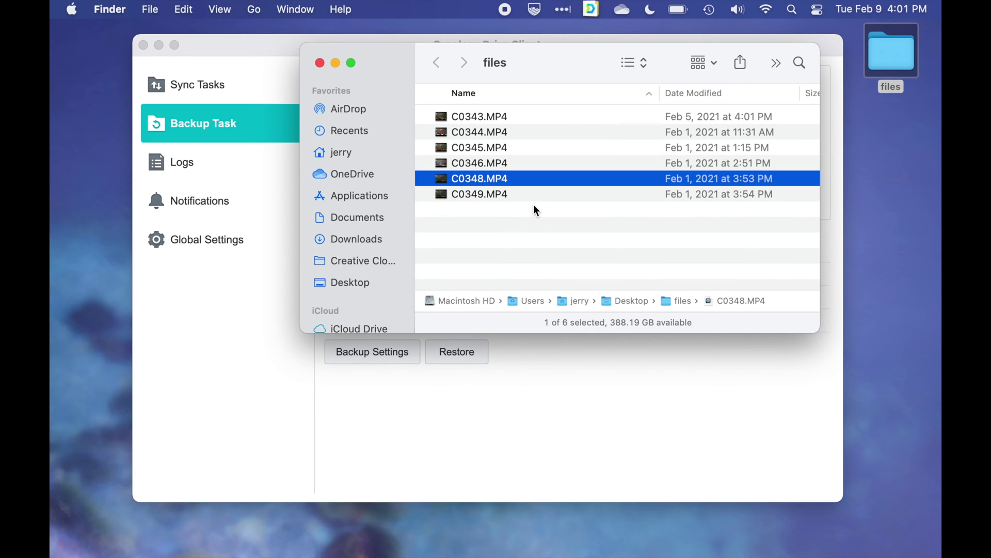
Open the restore browser in Synology Drive Client and browse the MBP16.local backup to the Desktop's files folder.
click(556, 421)
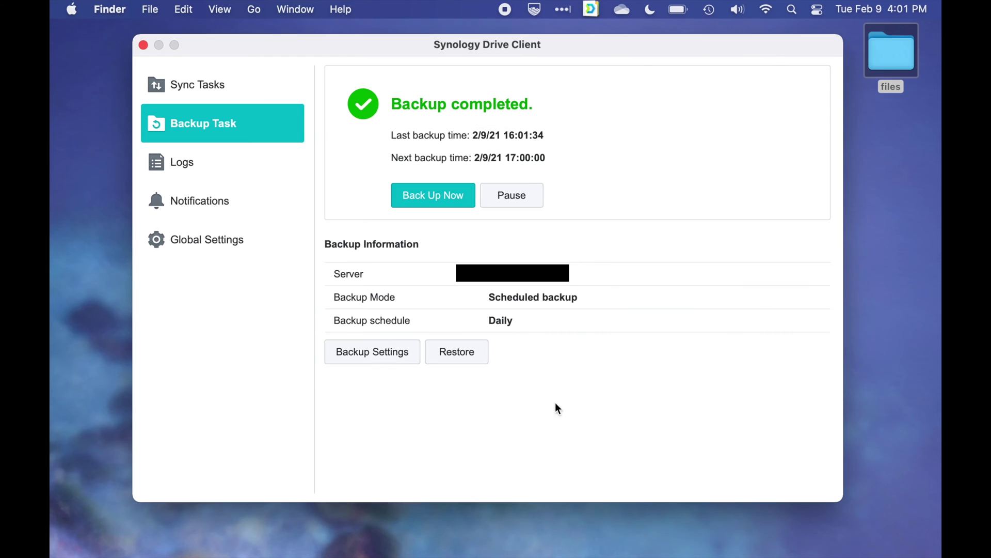
click(458, 354)
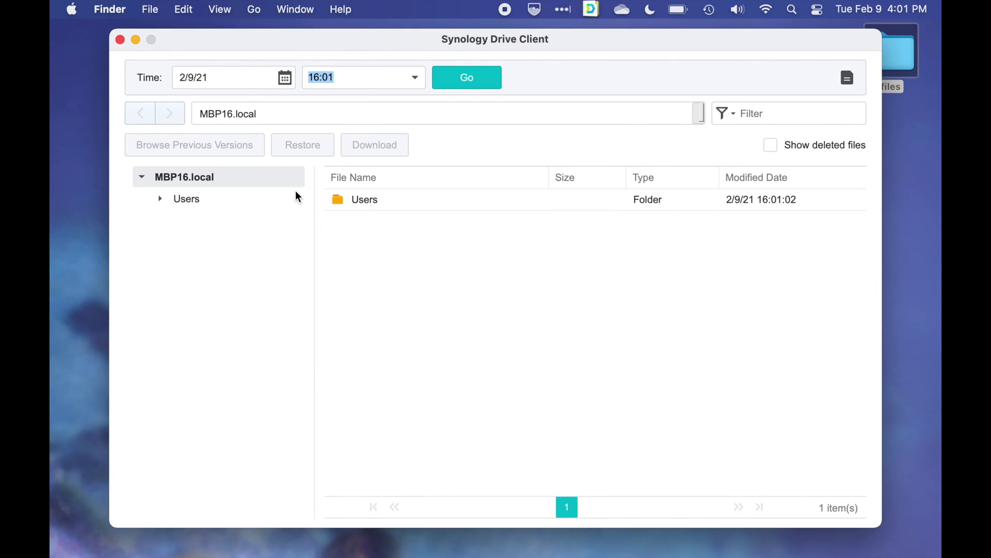
double_click(349, 201)
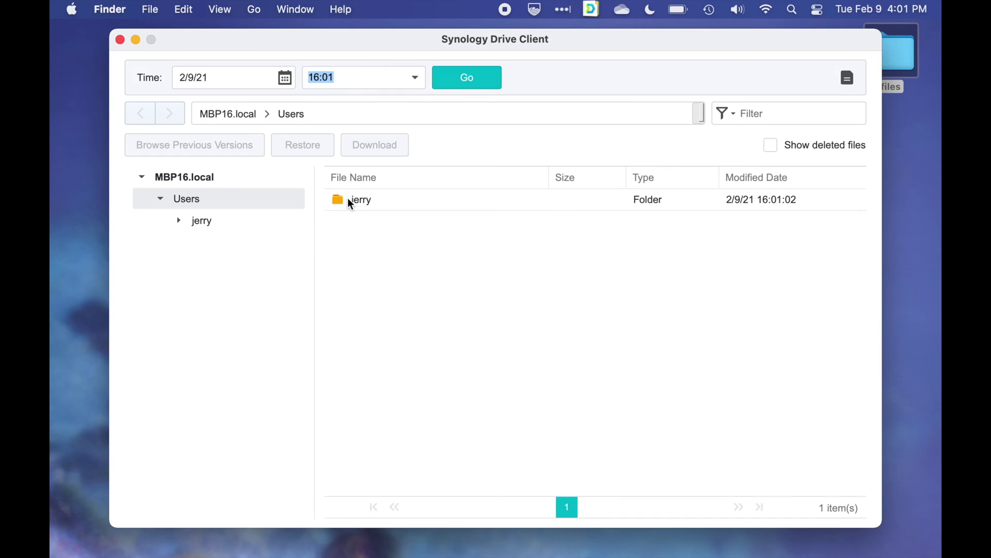
double_click(374, 206)
double_click(379, 206)
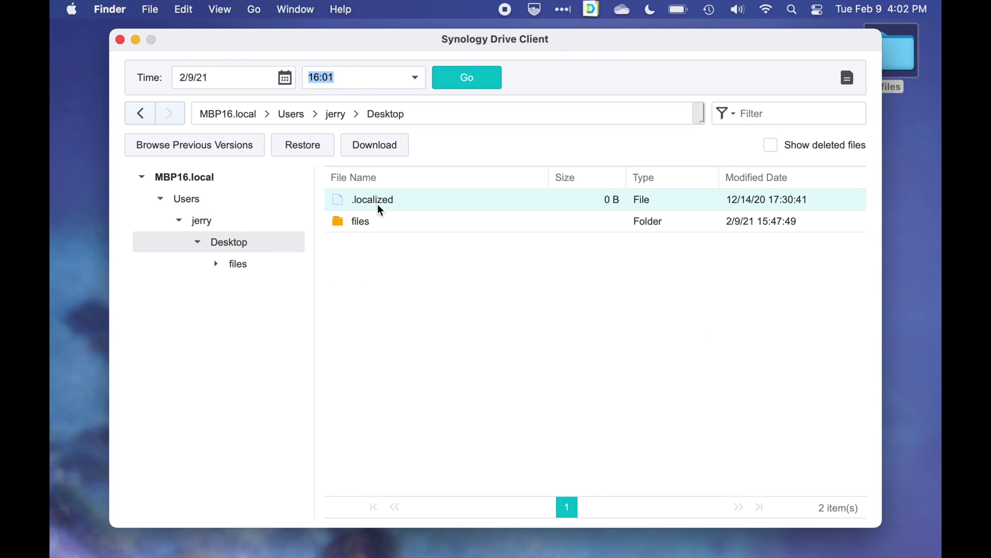
double_click(400, 222)
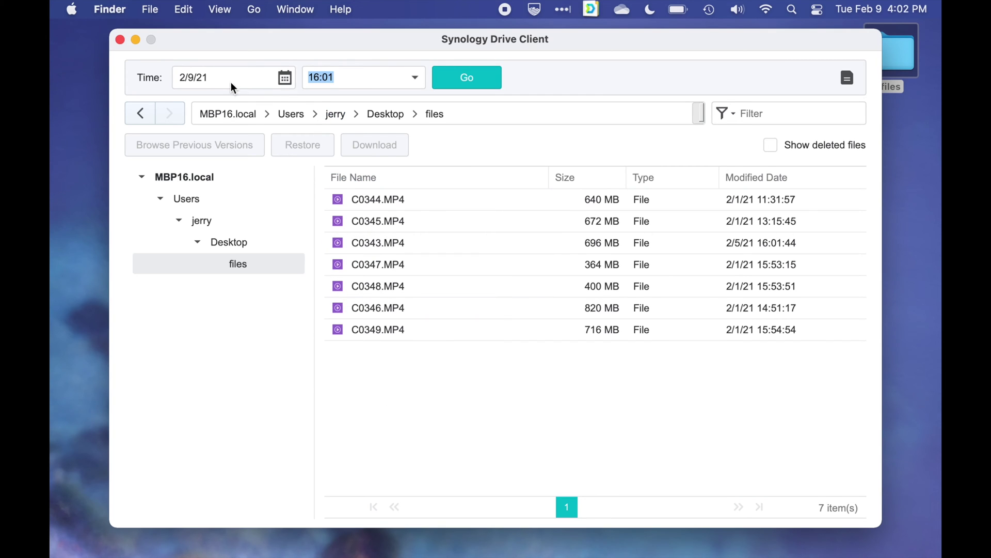
Restore C0347.MP4 from the 2/9/21 16:01 backup version and open the desktop's files folder to check it.
click(414, 78)
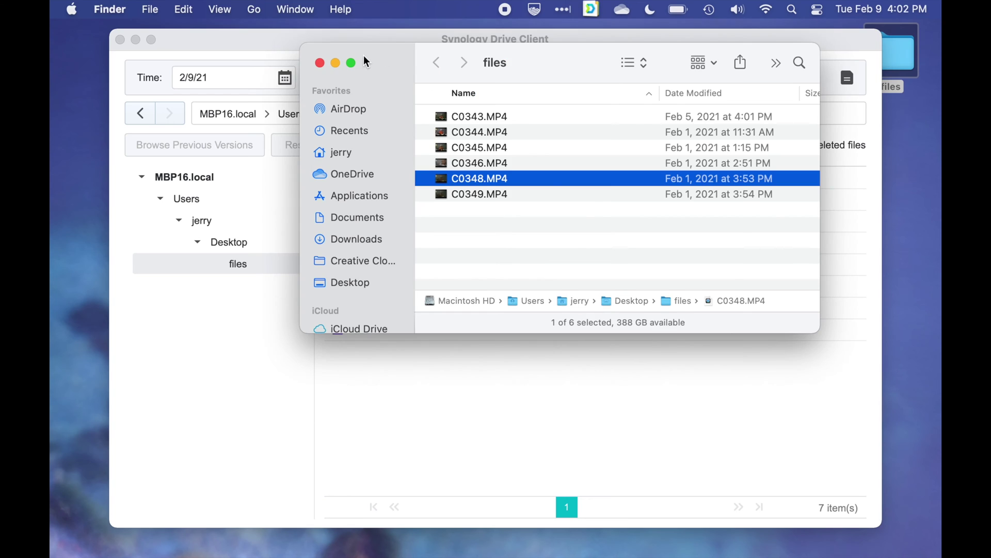
key(super+w)
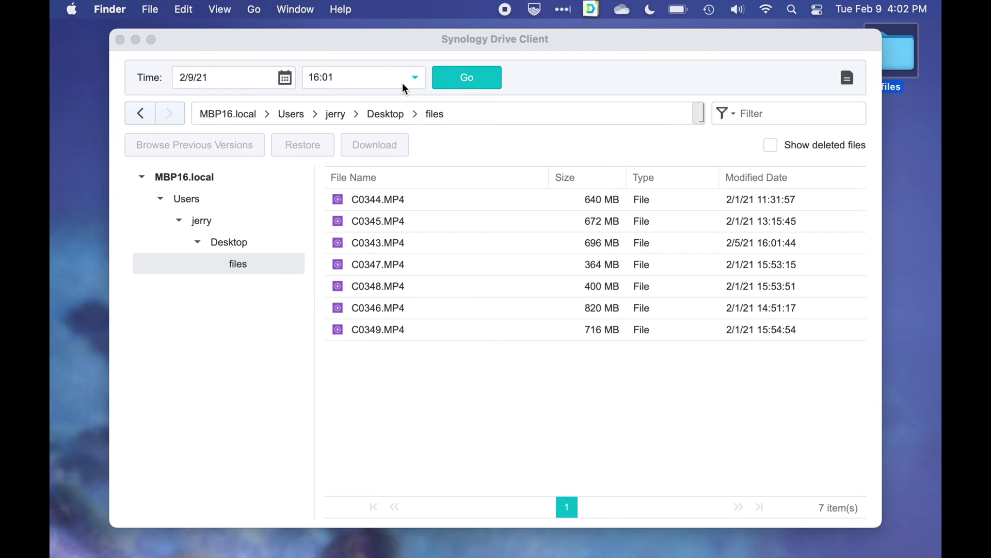
click(390, 265)
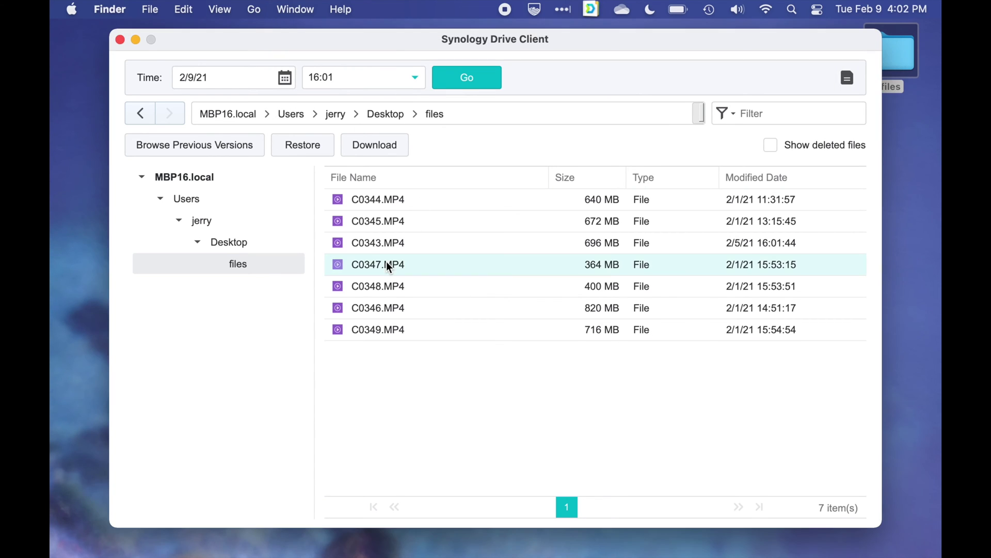
click(312, 151)
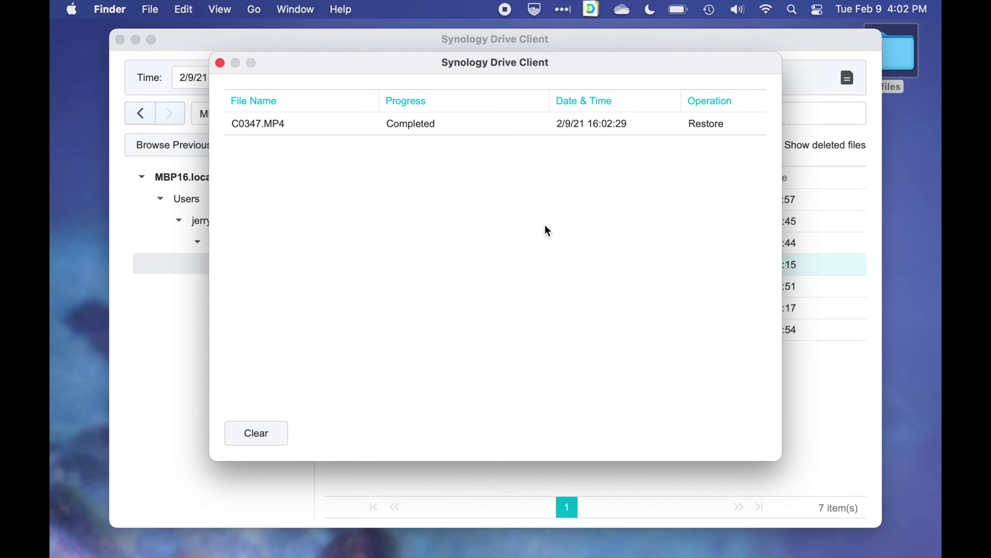
double_click(896, 57)
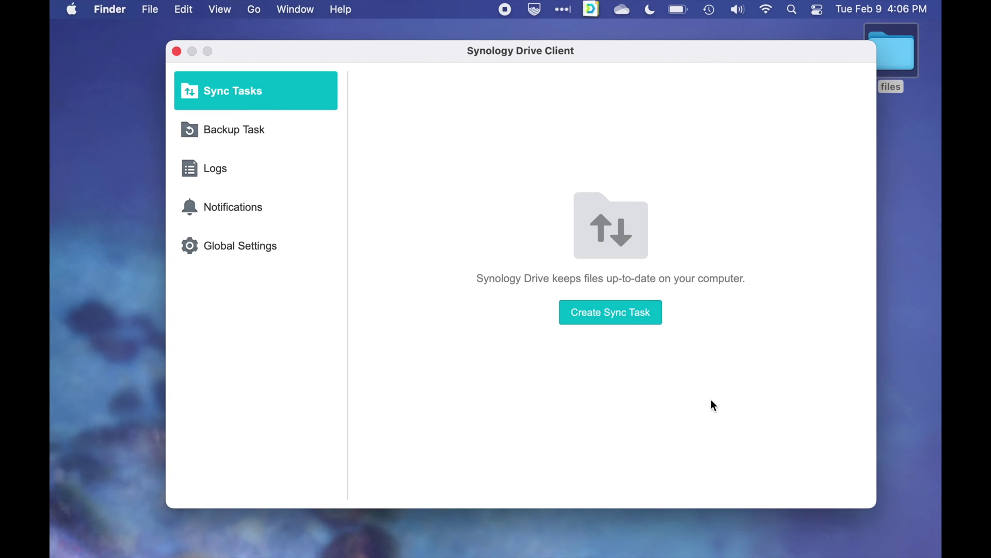
Create a sync task on the connected Synology NAS that syncs a folder in My Drive/Team Folder.
click(611, 313)
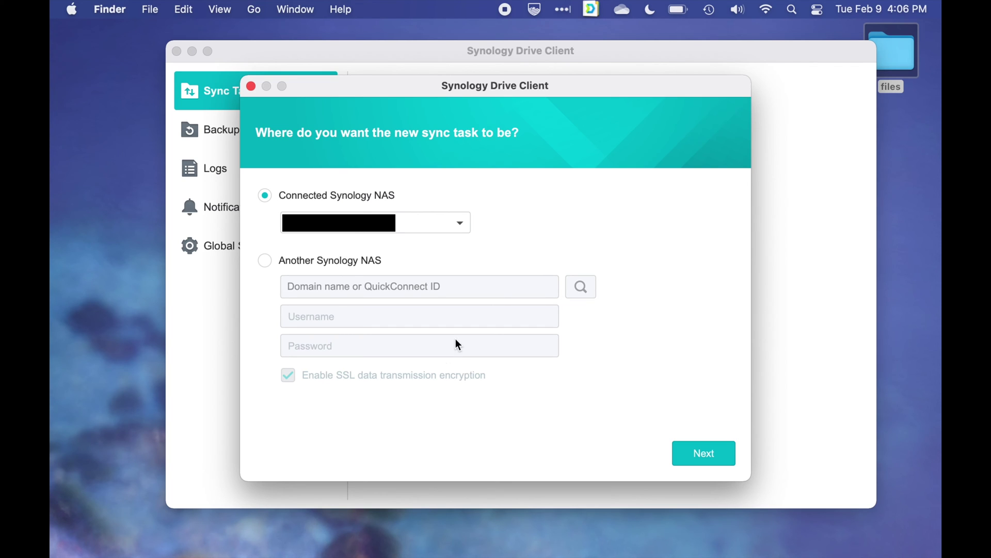
click(715, 455)
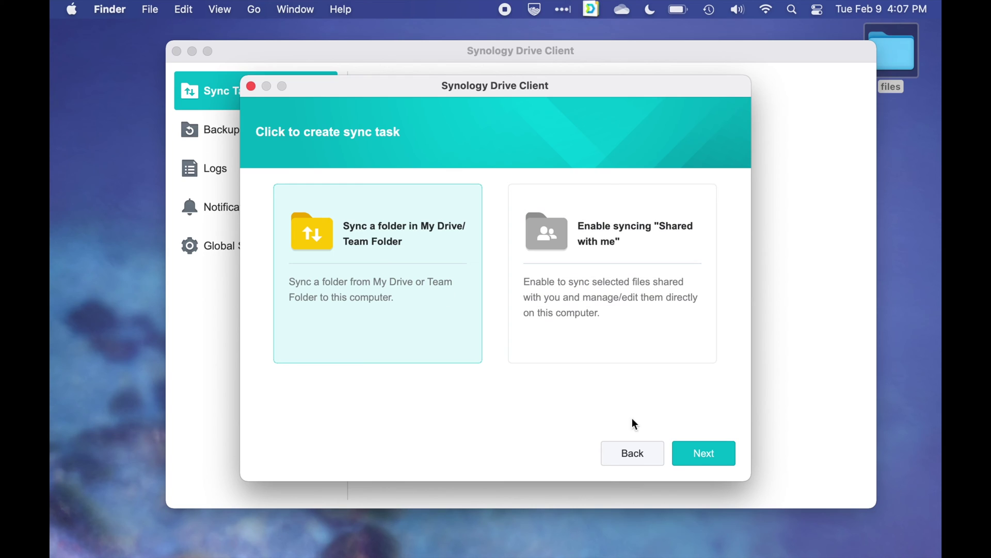
click(713, 453)
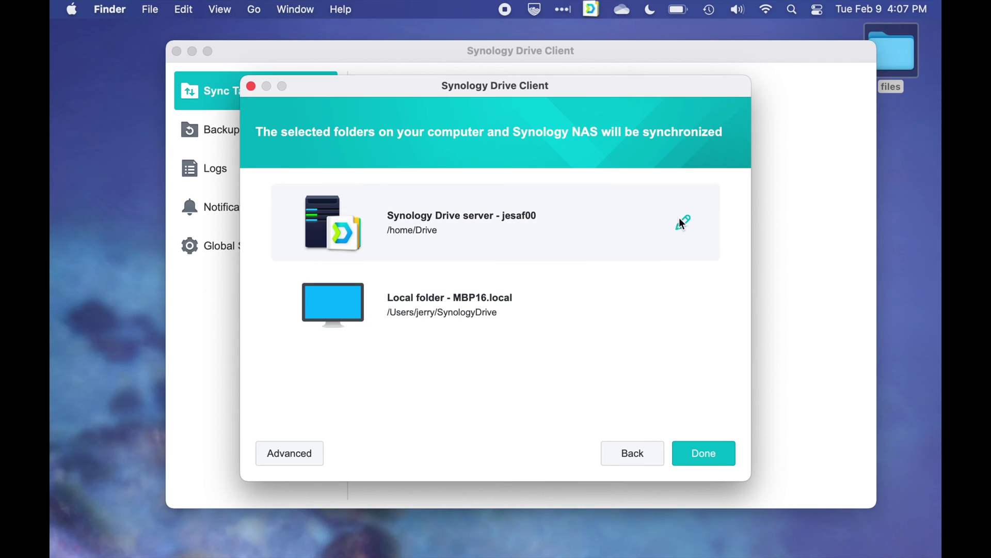
Create a SynologyDrive folder under My Drive on the NAS and use it as the server-side sync folder.
click(682, 223)
click(328, 141)
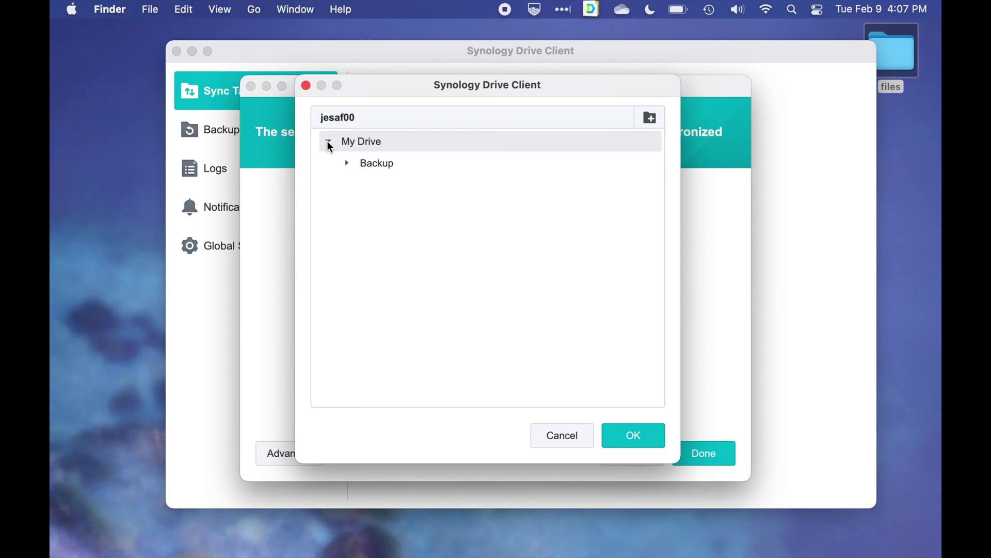
click(347, 162)
click(365, 185)
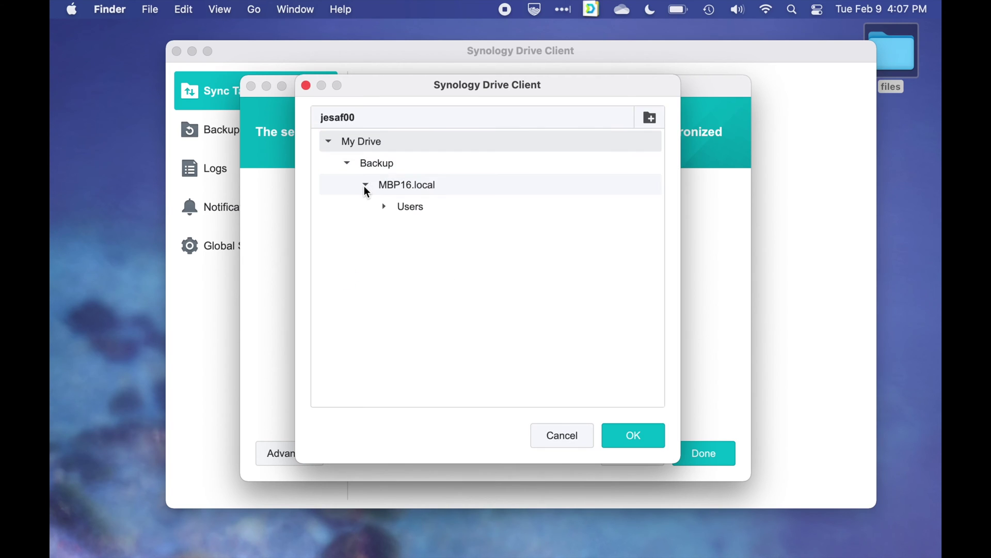
click(388, 208)
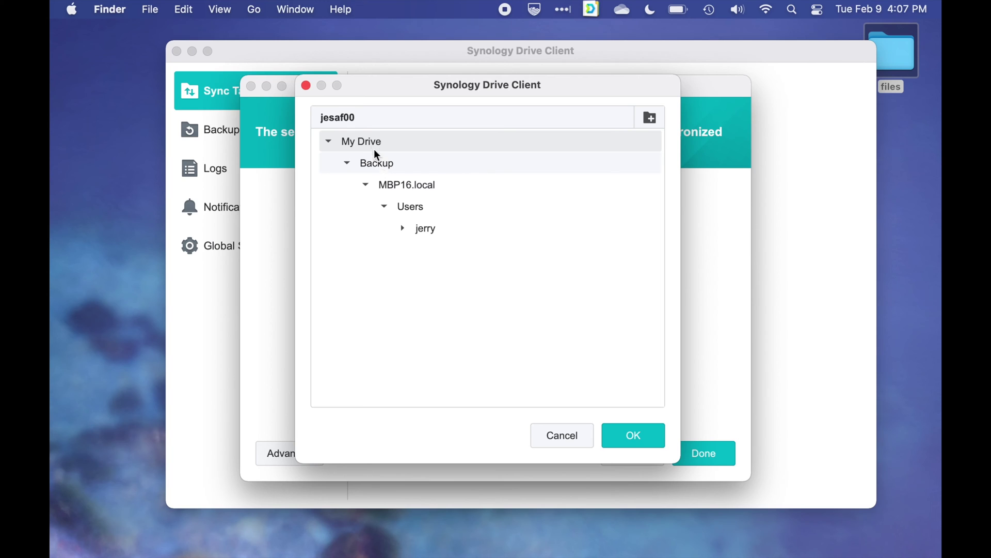
click(650, 114)
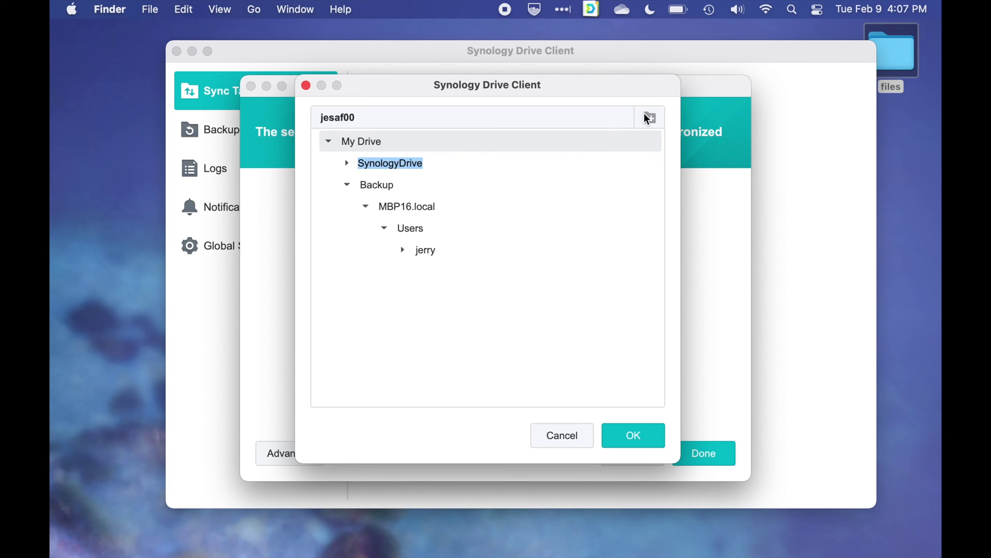
click(642, 435)
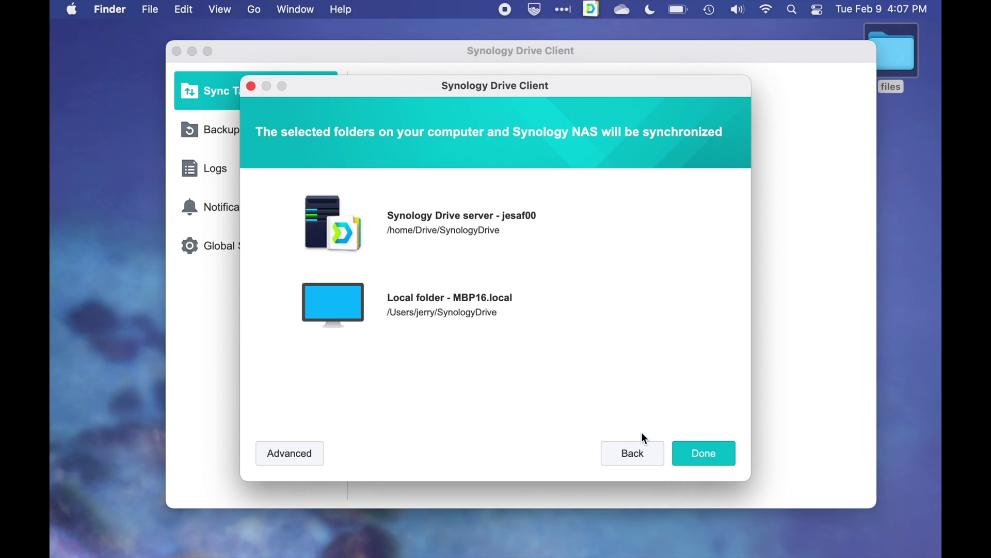
Finish creating the sync task with the default local folder and open the home folder's SynologyDrive folder in Finder.
mouse_move(479, 306)
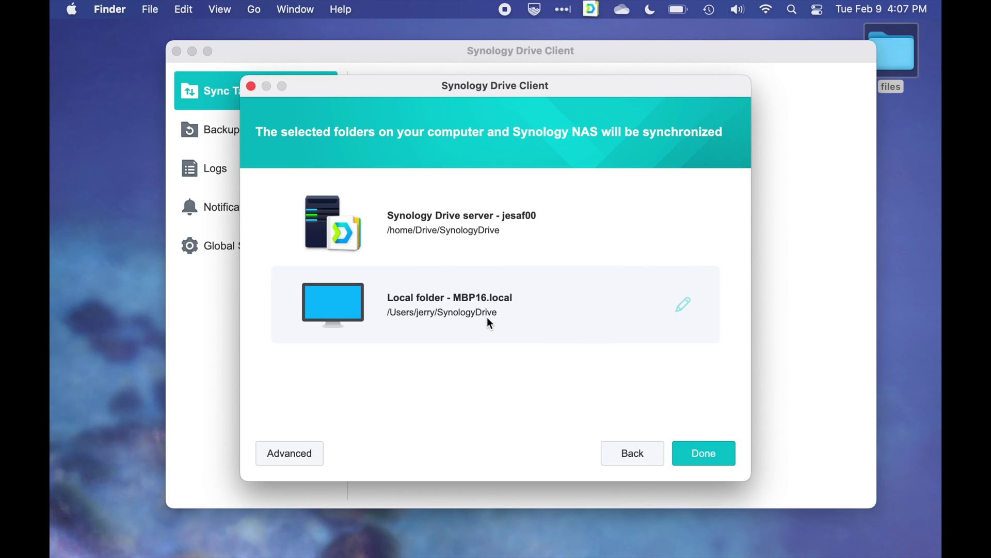
click(708, 455)
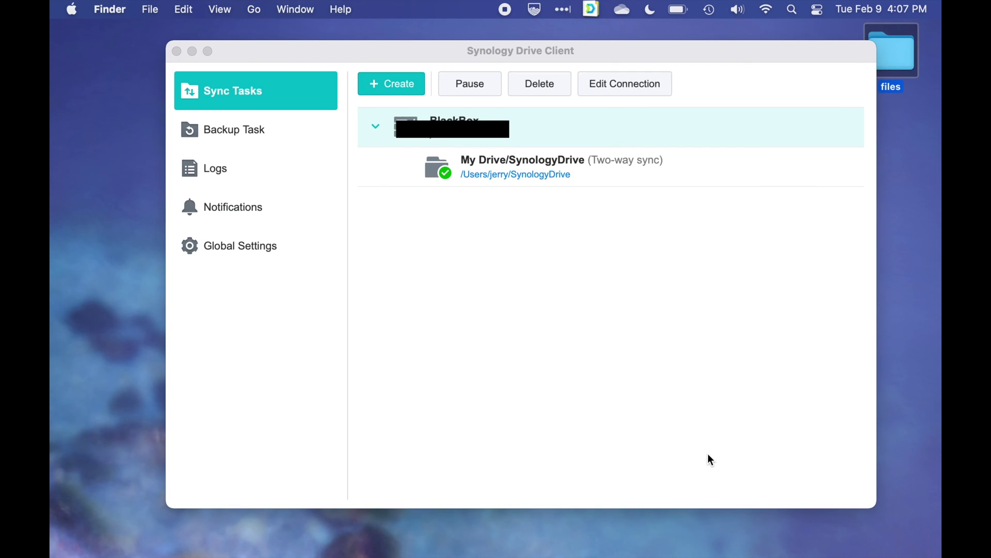
double_click(895, 56)
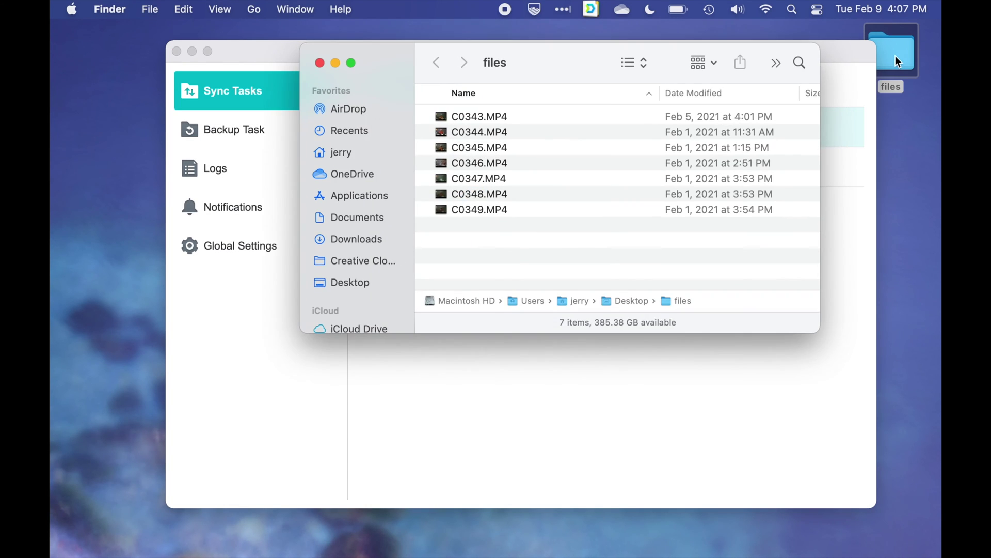
click(347, 156)
double_click(490, 275)
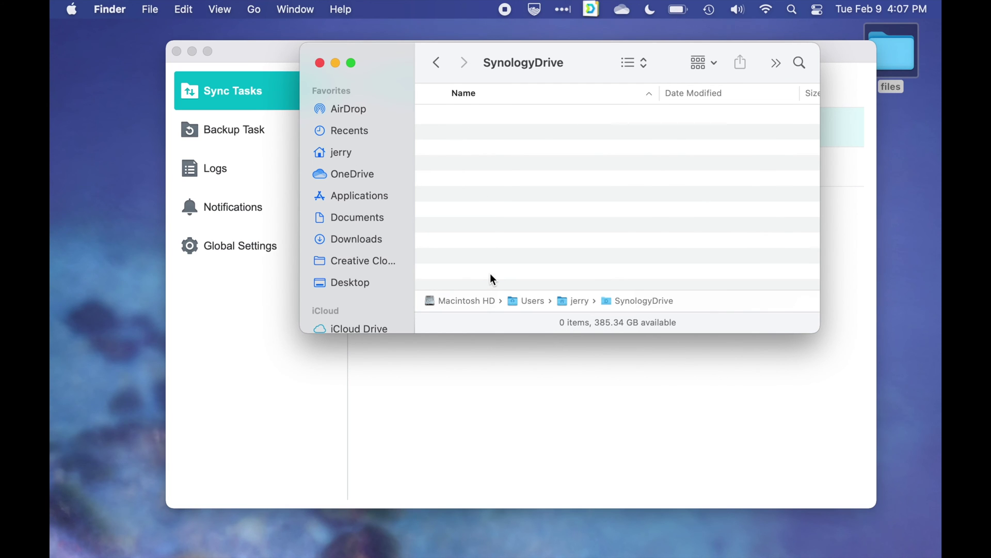
drag(383, 66, 309, 203)
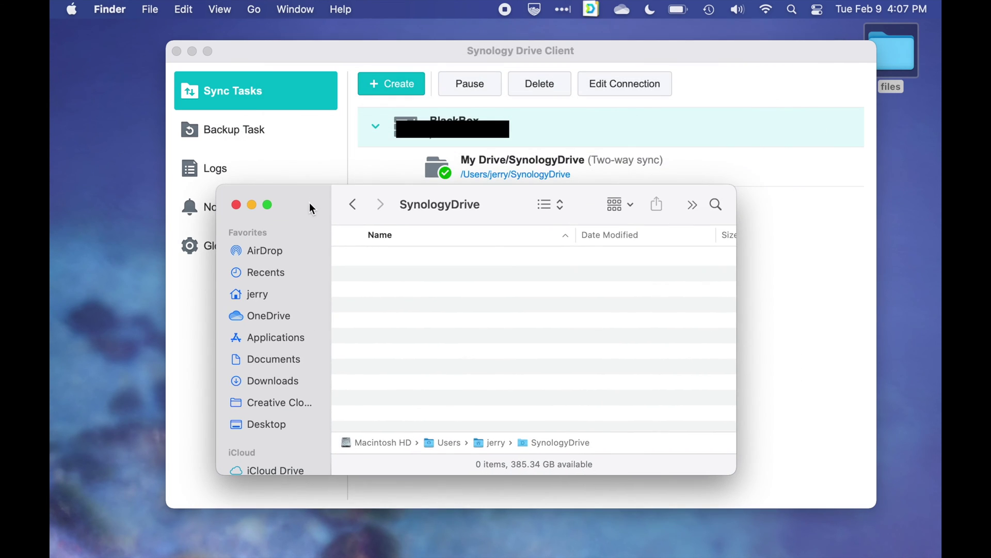
Copy C0347.MP4 from the desktop's files folder into the local SynologyDrive folder, undoing the mistaken move of C0346.MP4.
double_click(906, 59)
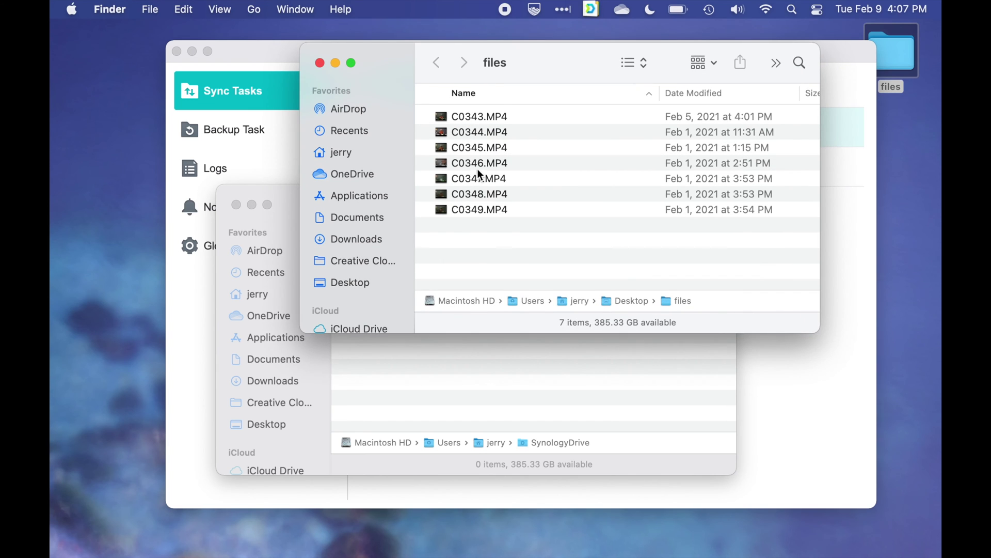
drag(478, 169, 513, 399)
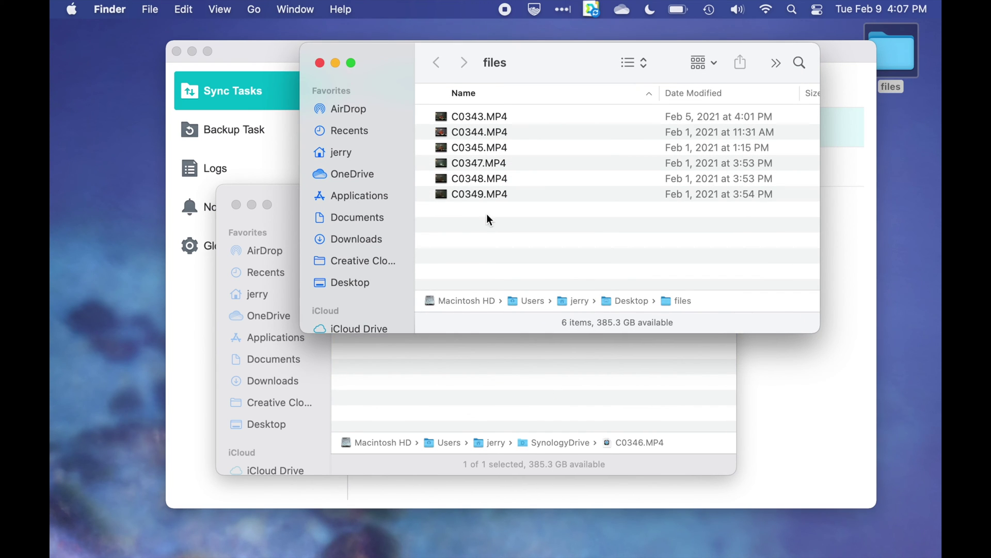
key(super+z)
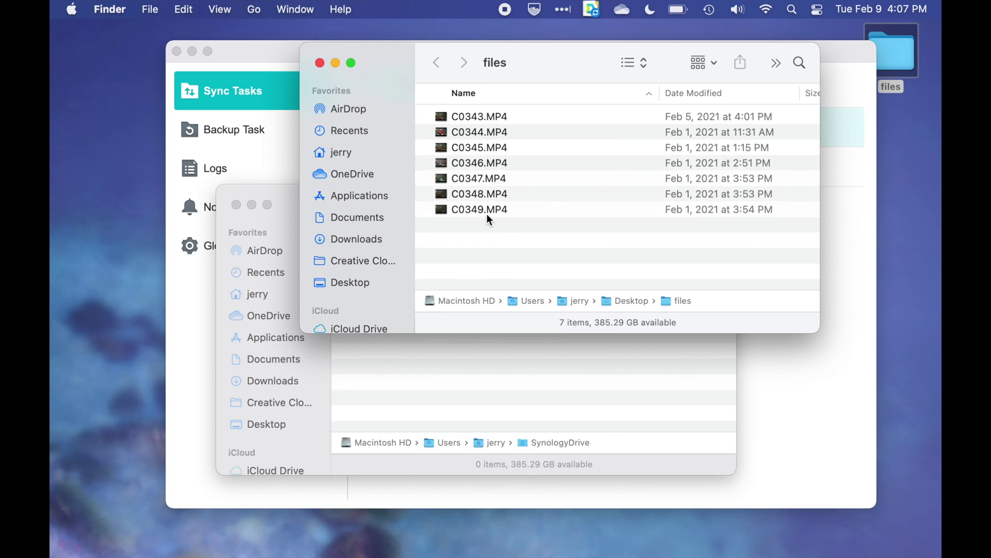
click(485, 176)
click(476, 440)
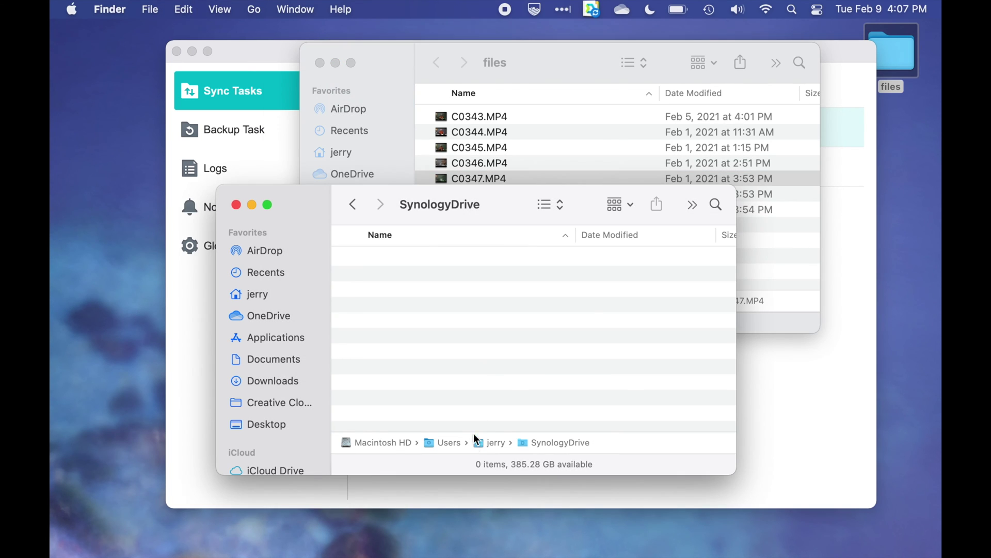
key(super+v)
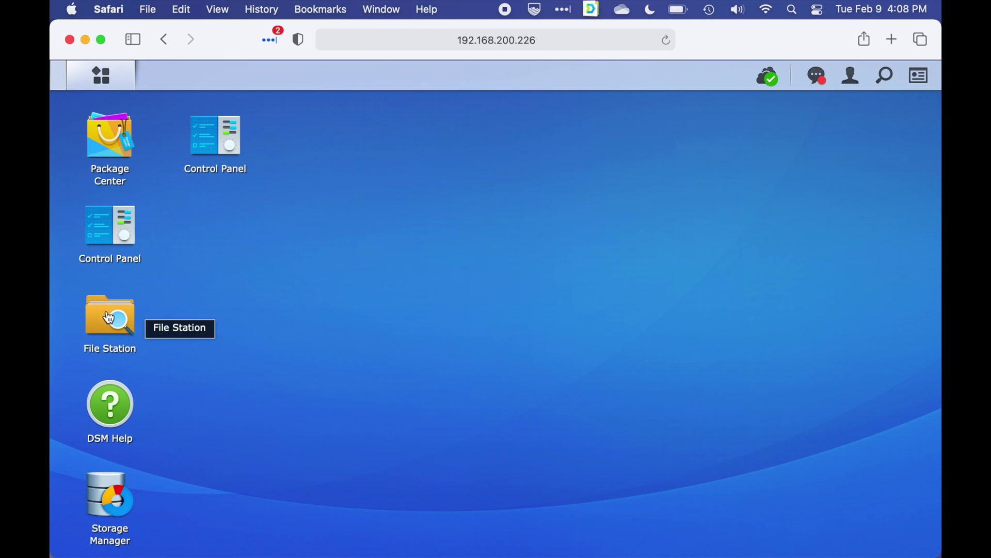
In the NAS web interface in Safari, open File Station and check the SynologyDrive folder under the user's Drive folder in homes.
click(114, 320)
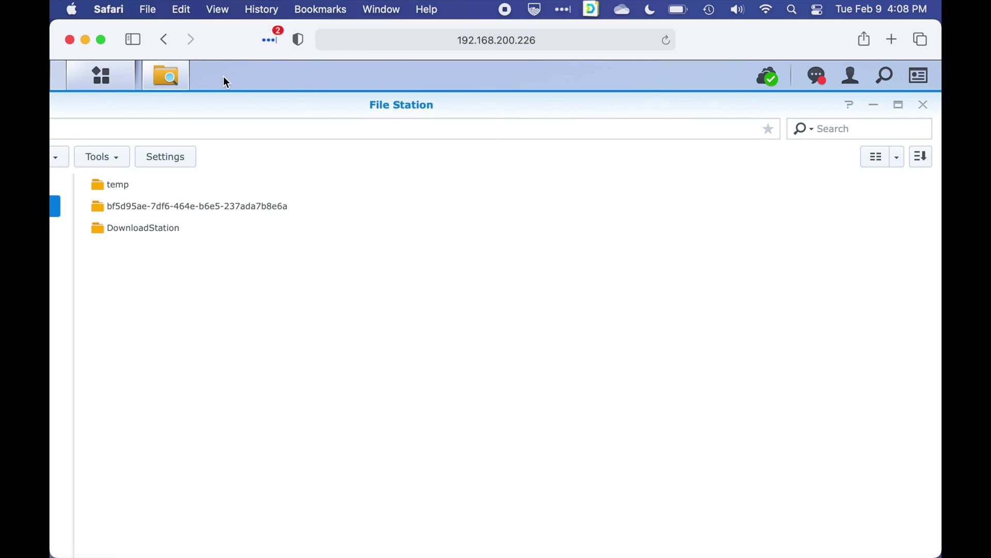
drag(215, 105, 460, 105)
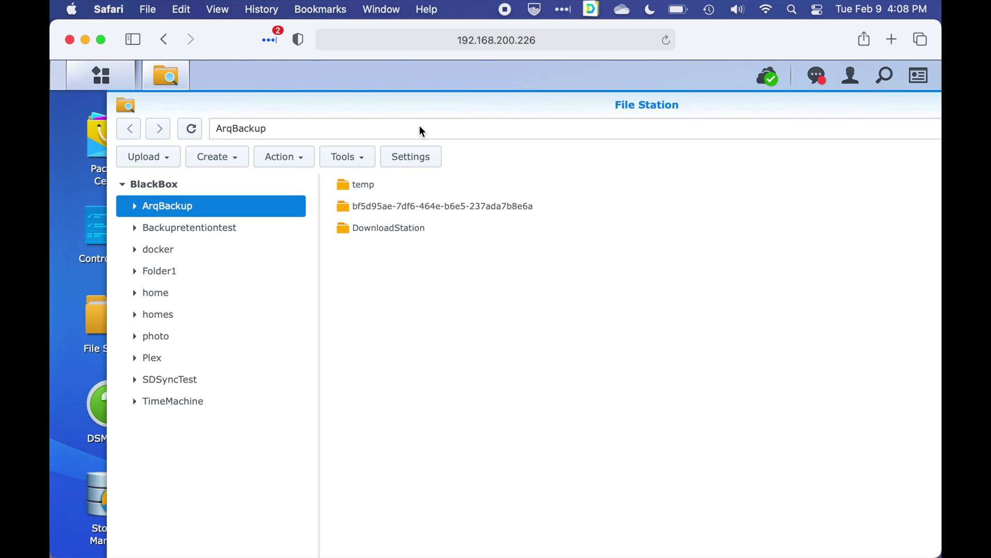
click(134, 316)
click(147, 359)
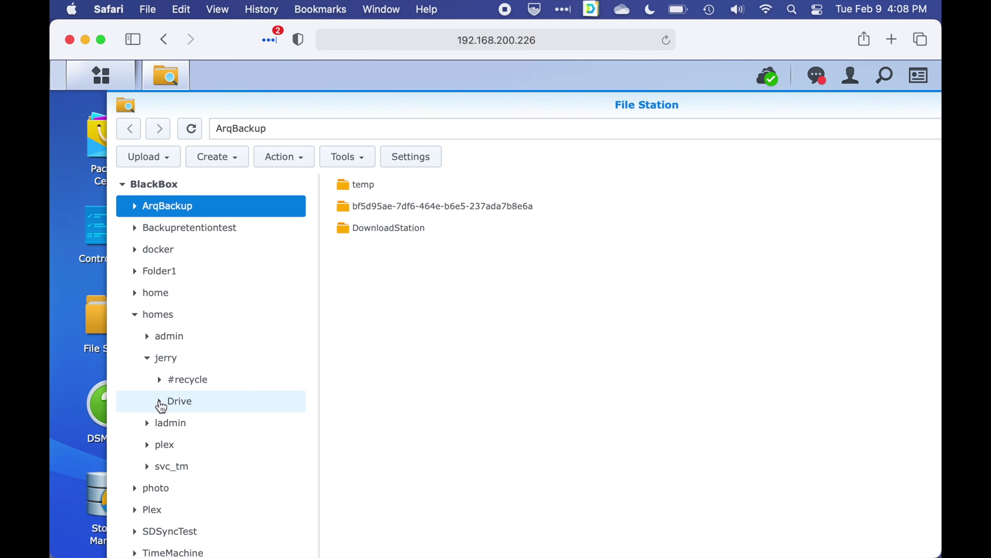
click(160, 401)
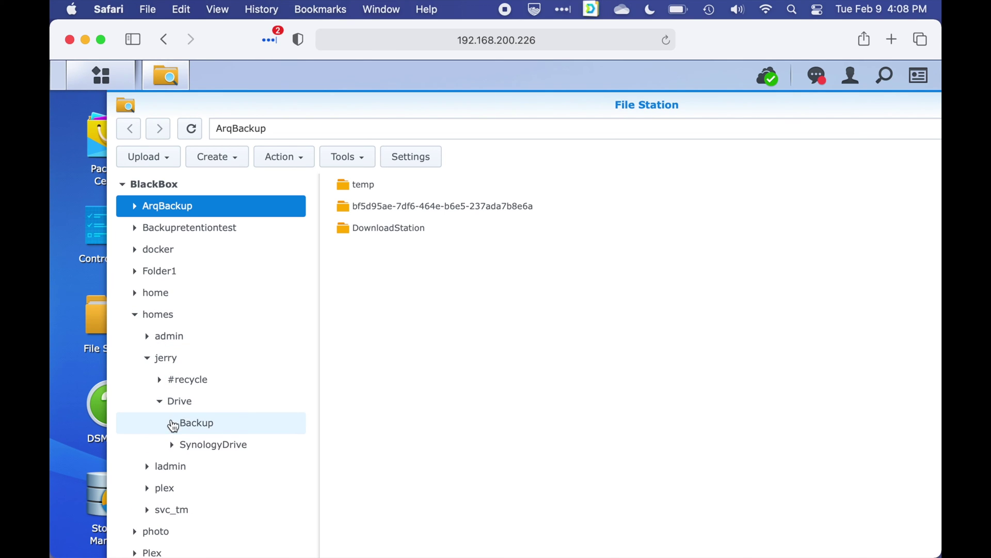
click(182, 447)
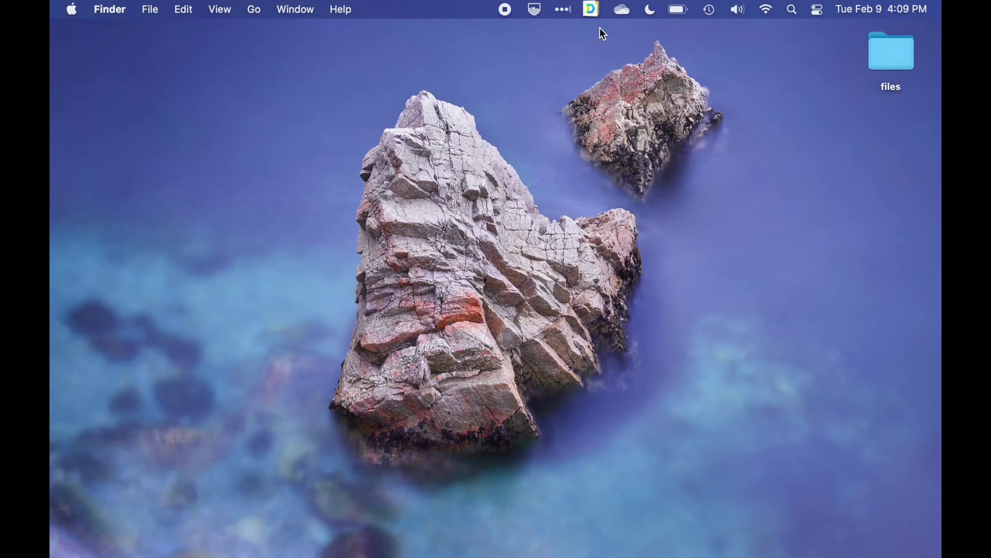
Open the Synology Drive web portal from the Drive client and go to the SynologyDrive folder in My Drive.
click(596, 5)
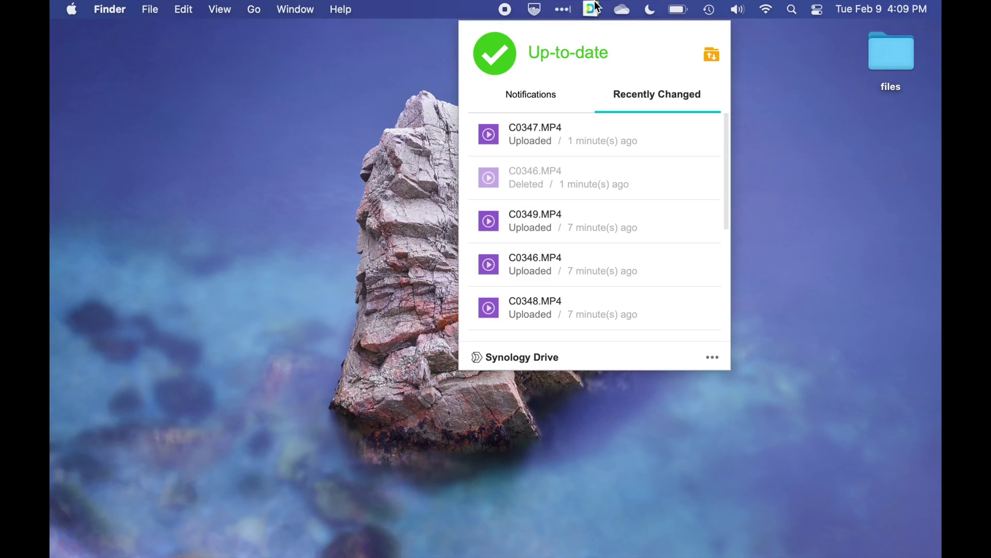
click(515, 358)
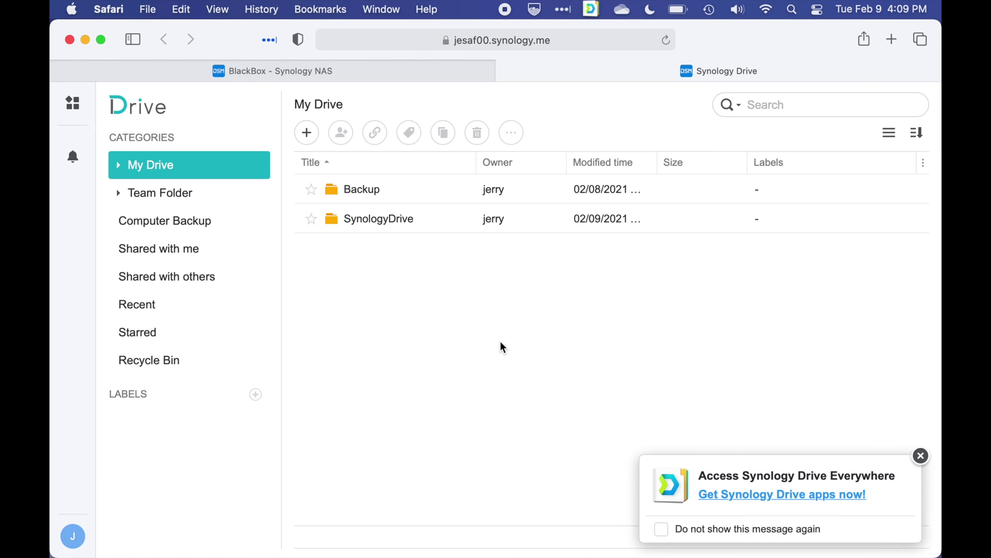
click(375, 222)
double_click(374, 221)
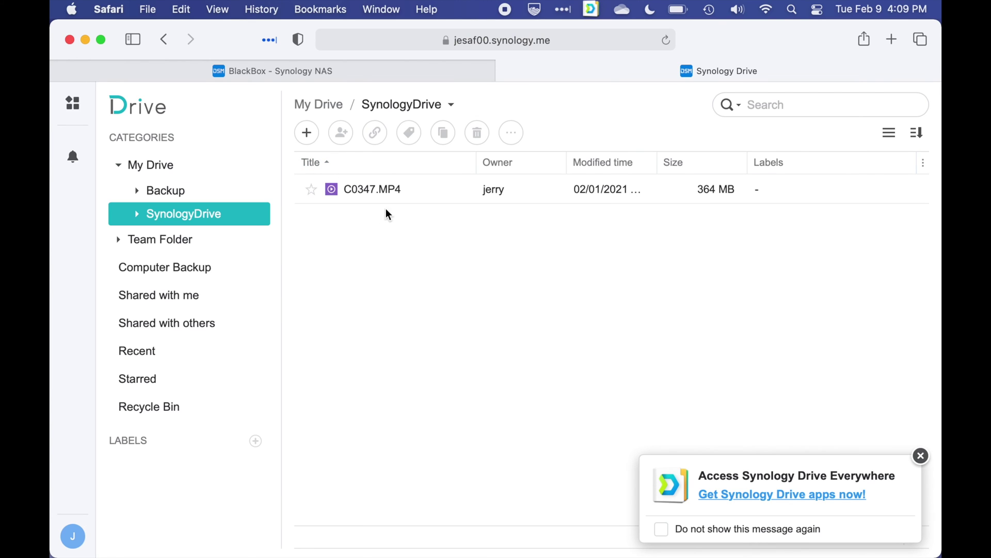
Download the 16:07:54 version of C0347.MP4 from its version history, allowing downloads from the site.
click(434, 189)
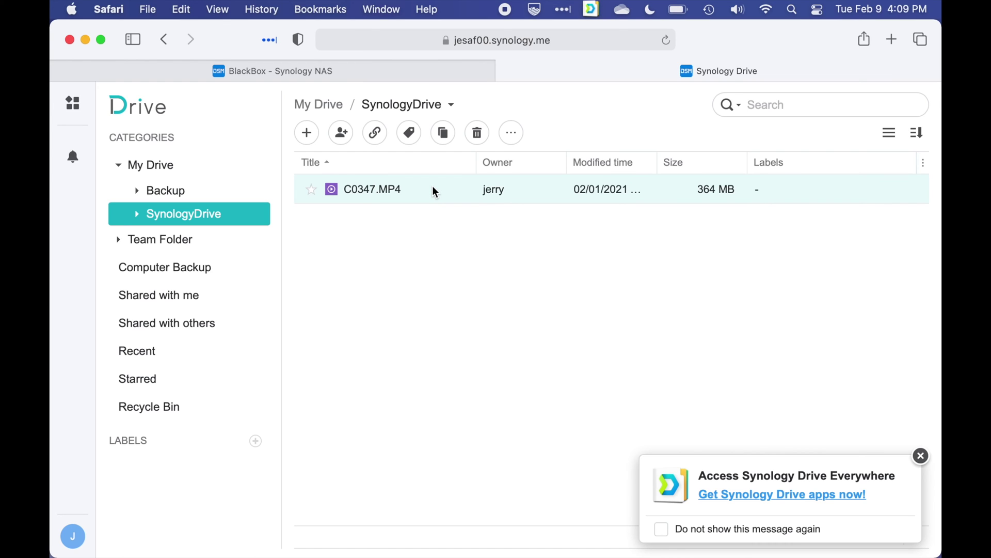
right_click(432, 187)
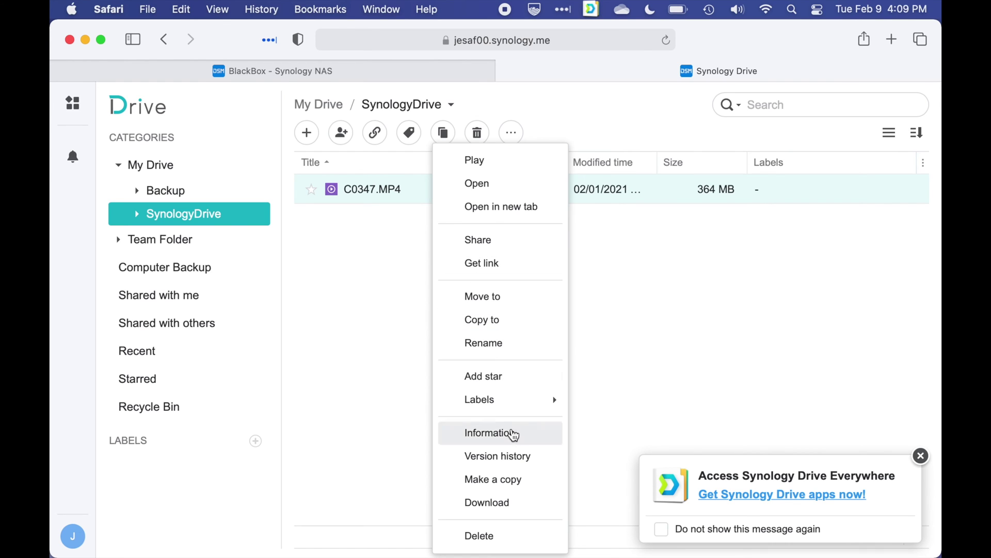
click(511, 453)
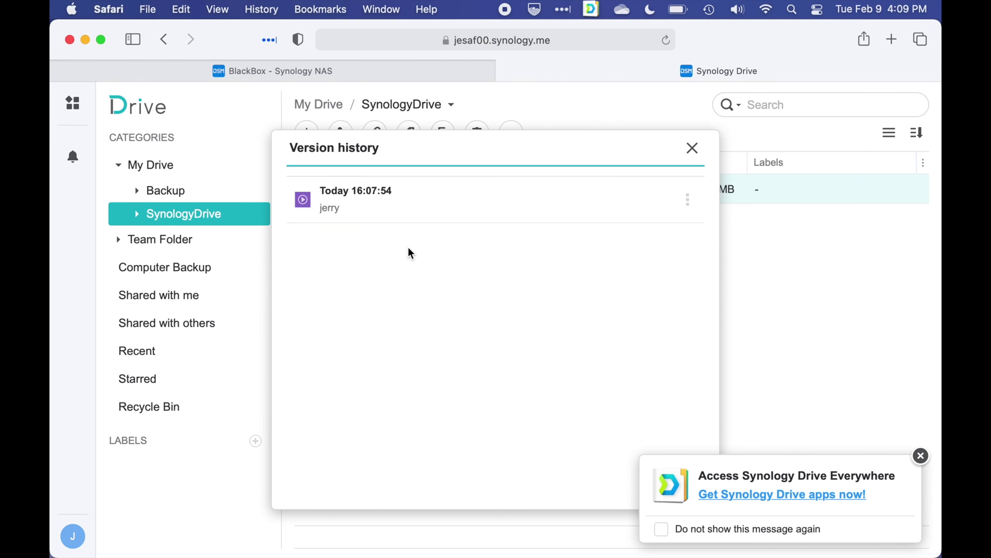
click(688, 207)
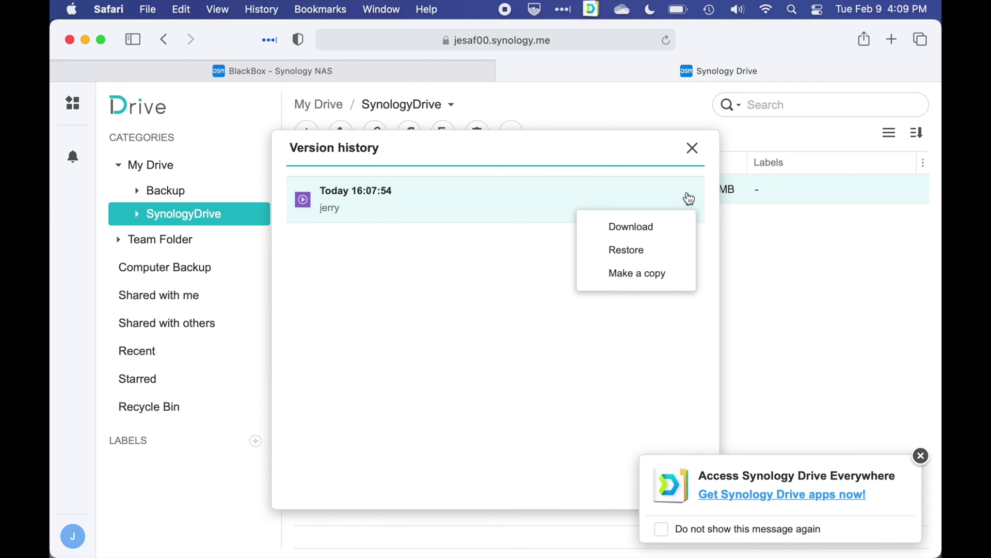
click(653, 227)
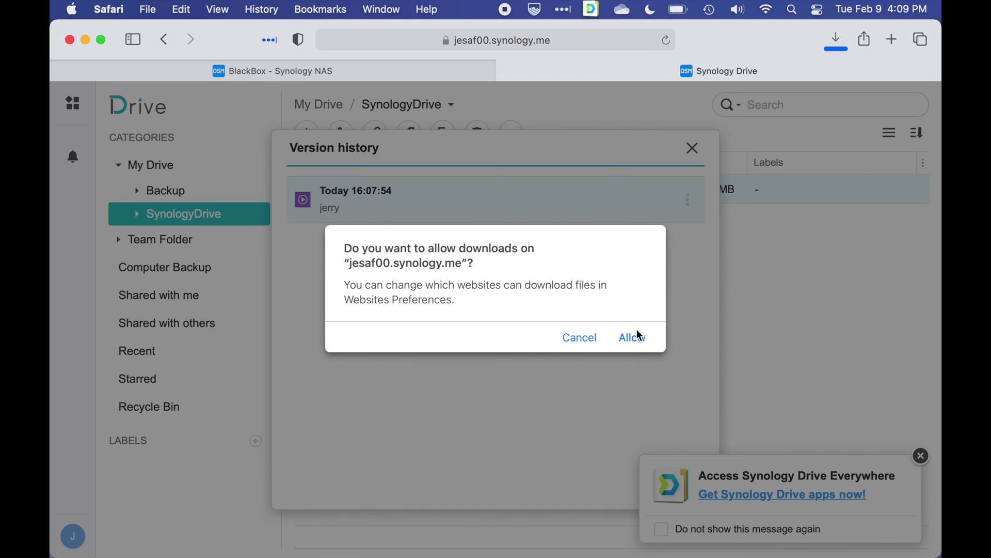
click(634, 338)
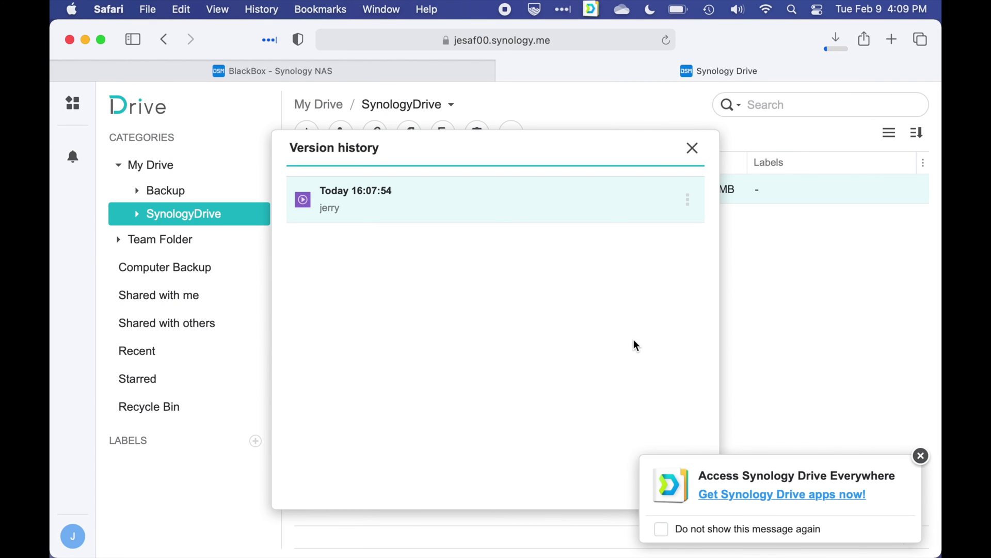